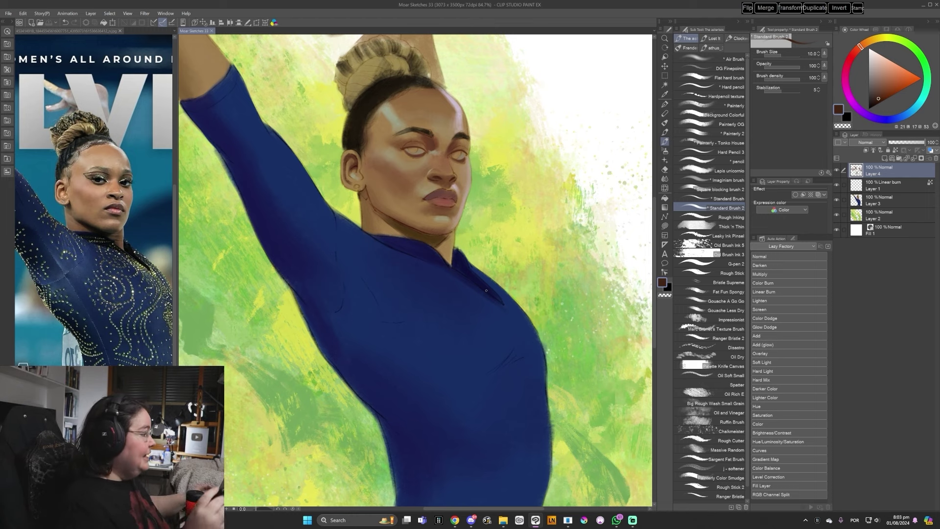
Rework the highlight on the near side of the forehead using Standard Brush 2 at size 17 with colours sampled there.
mouse_move(495, 229)
left_mouse_down()
mouse_move(498, 238)
mouse_move(492, 215)
left_mouse_up()
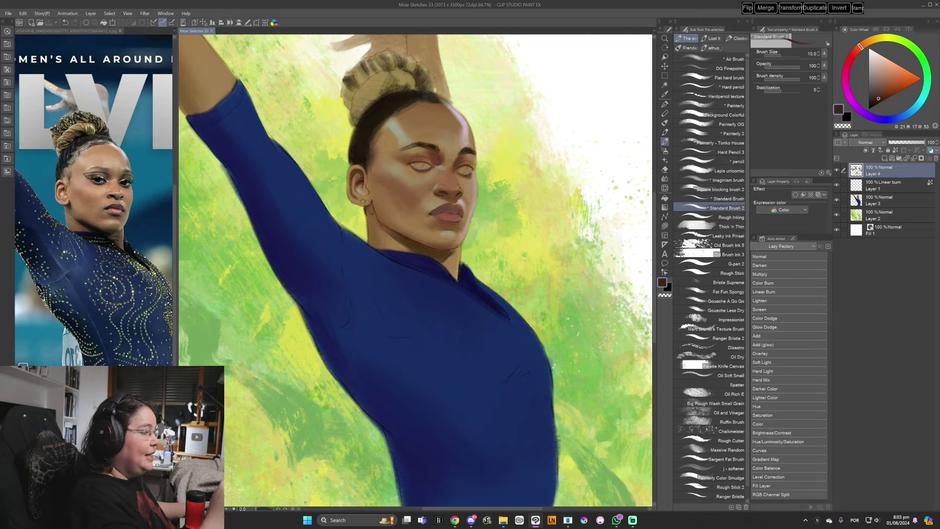
left_click(398, 130, "alt")
key("]")
key("bracketright")
left_click_drag(395, 126, 397, 134)
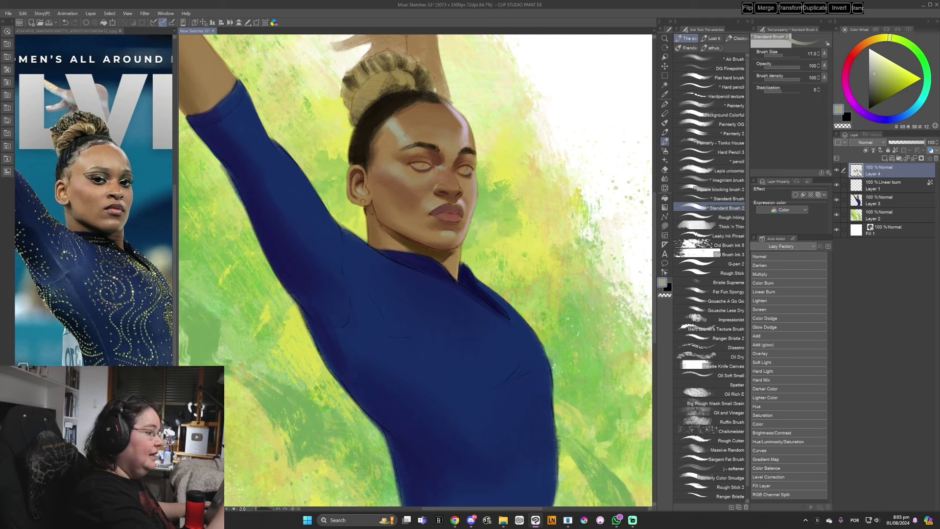
left_click(405, 128, "alt")
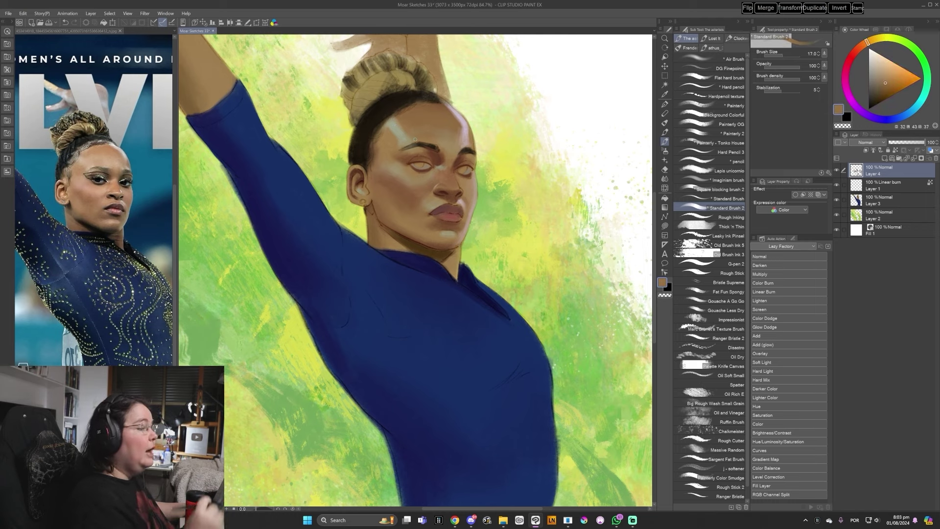
Blend the far side of the forehead with brown skin tones sampled around the temple.
left_click(467, 131, "alt")
left_click(458, 132, "alt")
left_click(457, 133, "alt")
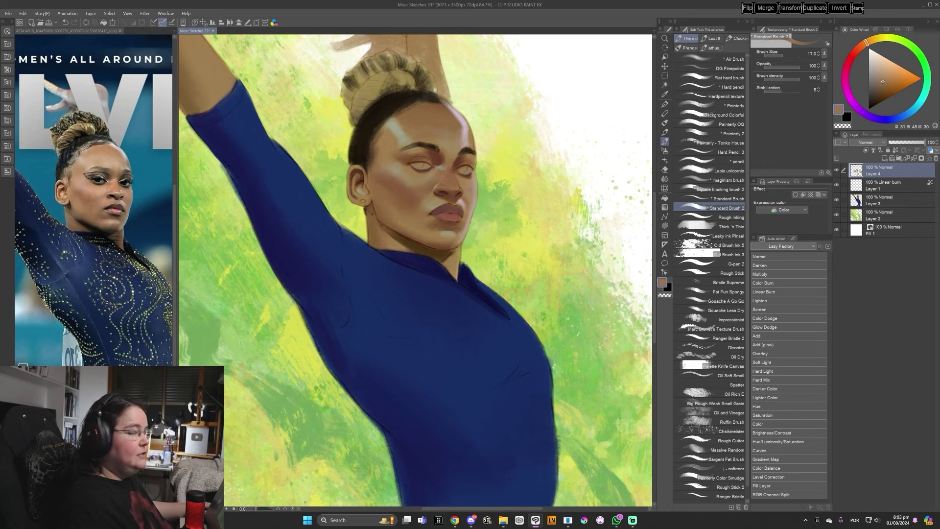
left_click_drag(523, 355, 523, 370)
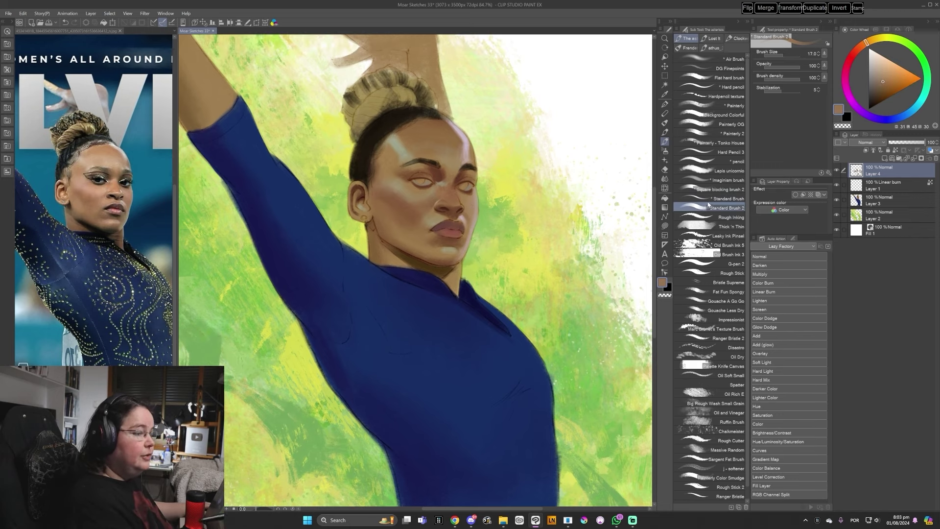
Repaint the pale violet highlight on the far temple using Square blocking brush 2 at size 20, with sampled highlight and skin tones.
left_click(720, 193)
left_click(464, 139, "alt")
key("]")
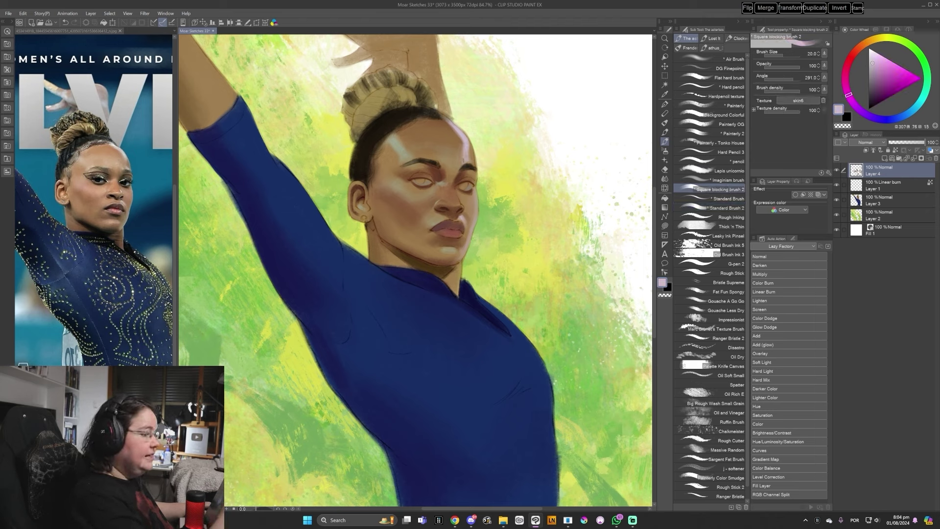
left_click(464, 147, "alt")
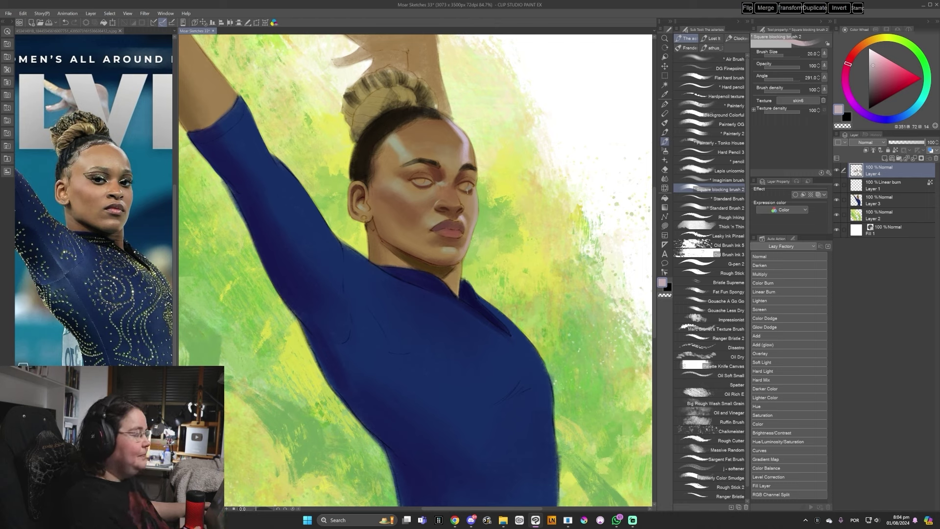
left_click(470, 151, "alt")
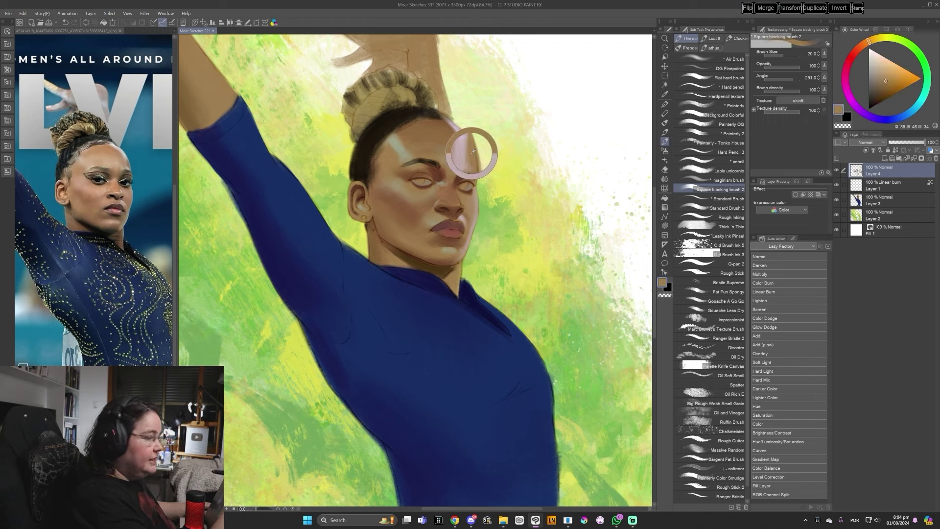
left_click(459, 142, "alt")
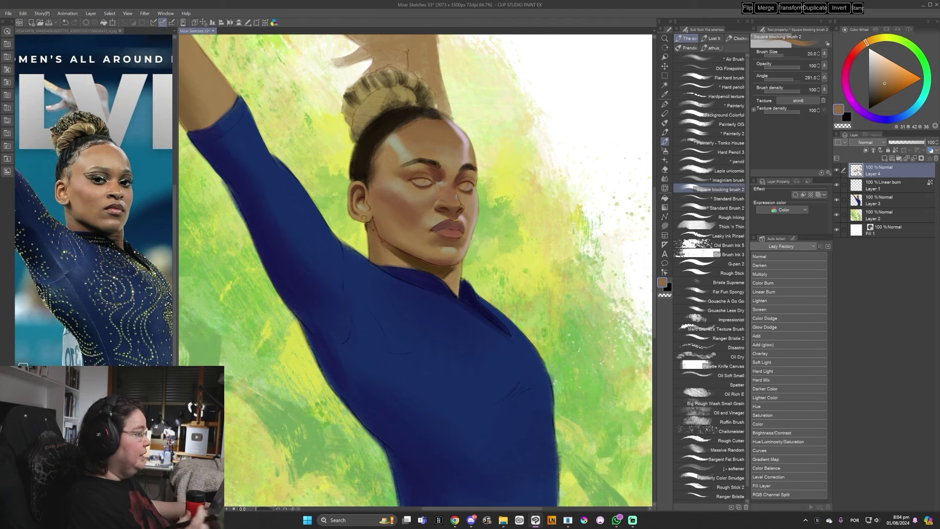
Refine the far temple highlight at brush size 12, alternating sampled violet with the skin tone above the brow.
left_click(464, 140, "alt")
key("bracketleft")
key("bracketleft")
key("bracketleft")
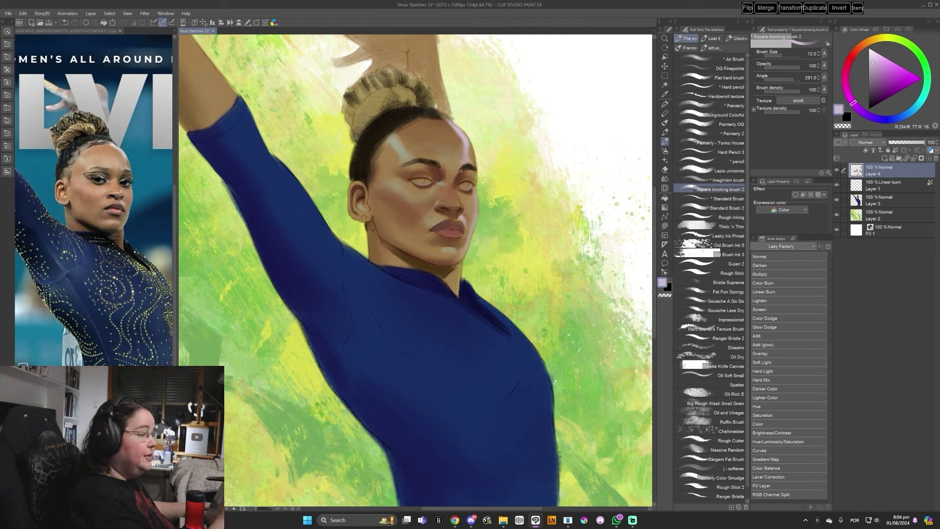
left_click(461, 159, "alt")
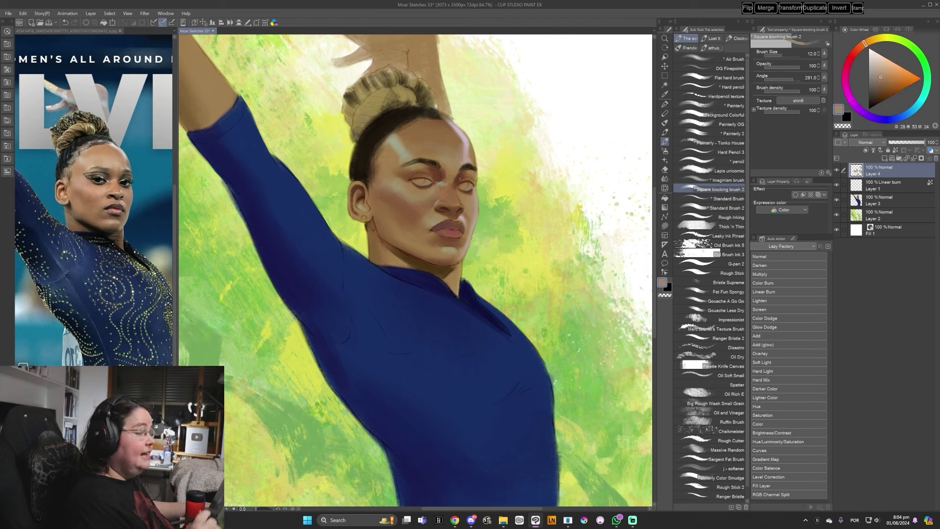
left_click_drag(460, 179, 465, 179)
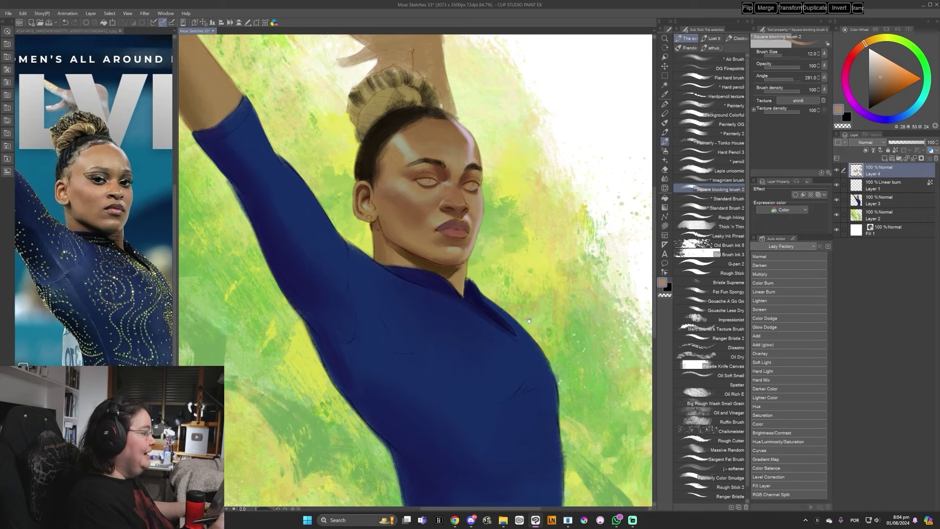
Blend the edges of the near forehead highlight at brush size 15, using highlight and skin tones sampled around it.
left_click(411, 139, "alt")
key("]")
left_click(403, 141, "alt")
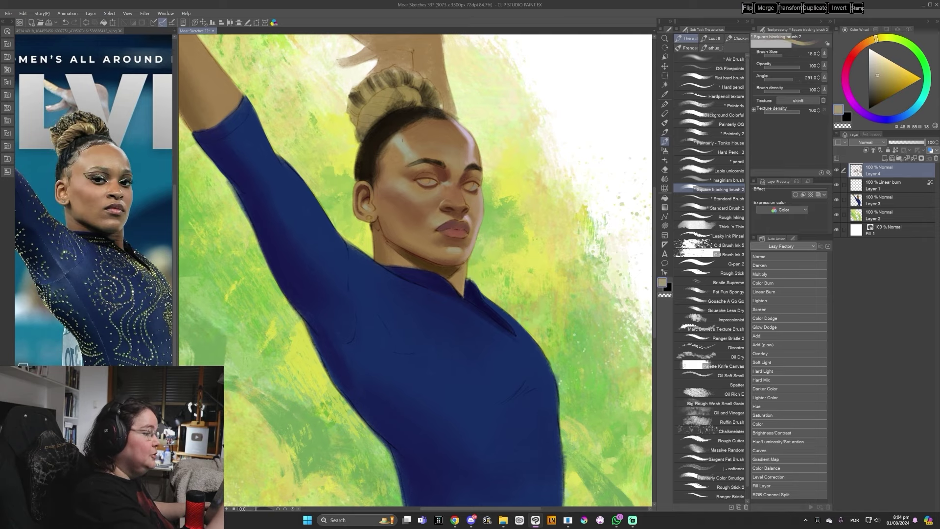
left_click(404, 141, "alt")
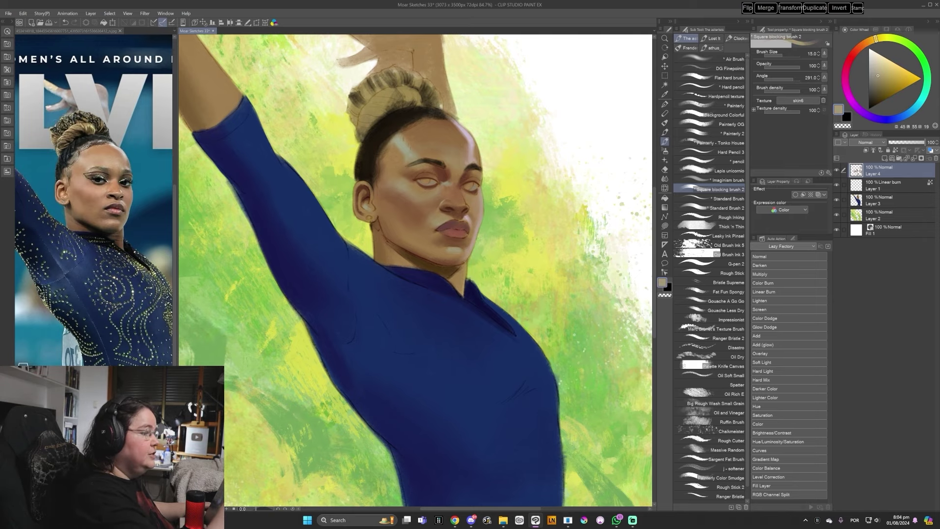
left_click(409, 141, "alt")
left_click(417, 152, "alt")
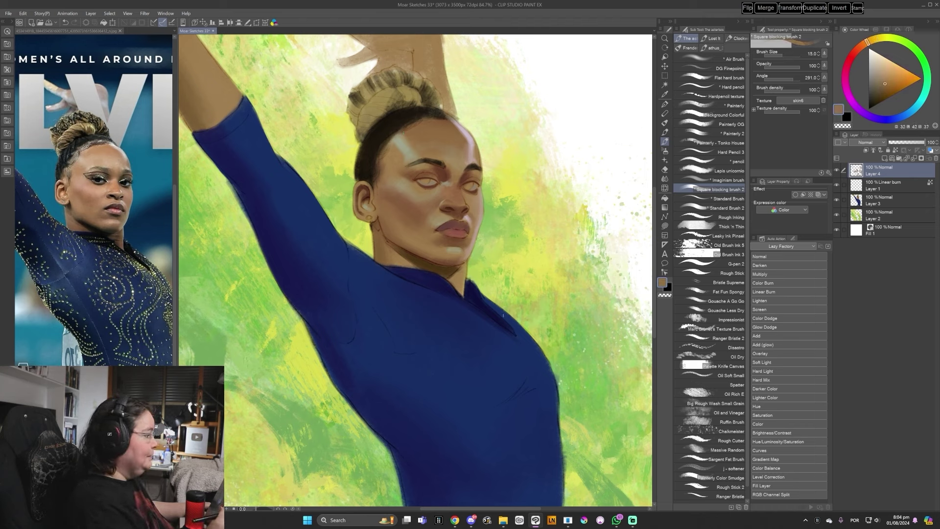
left_click(407, 151, "alt")
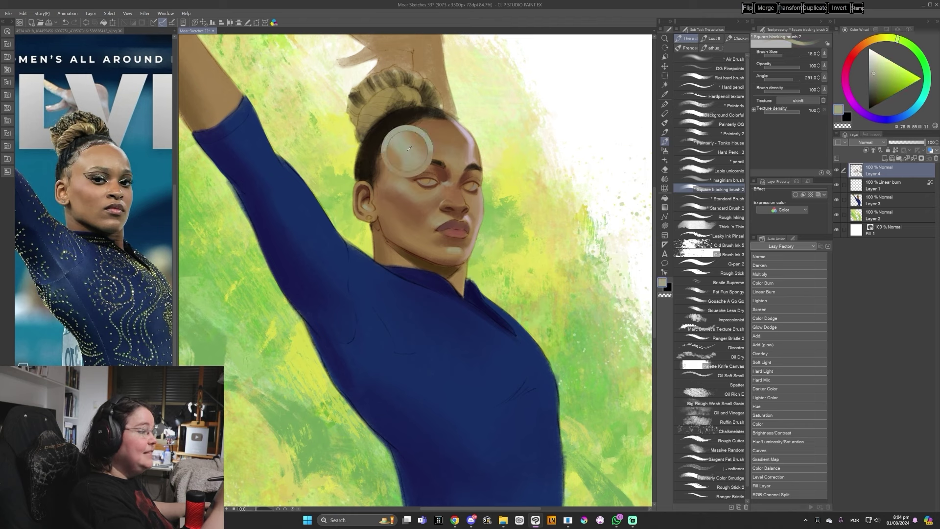
Cool the near forehead highlight with a pale cyan-blue at brush size 17.
left_click(923, 100)
left_click_drag(876, 70, 875, 68)
key("bracketright")
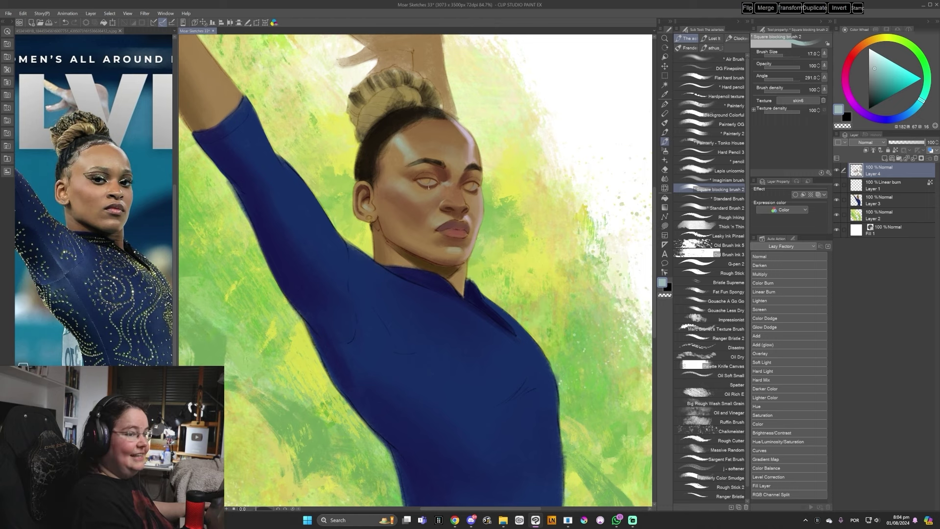
left_click_drag(875, 68, 874, 63)
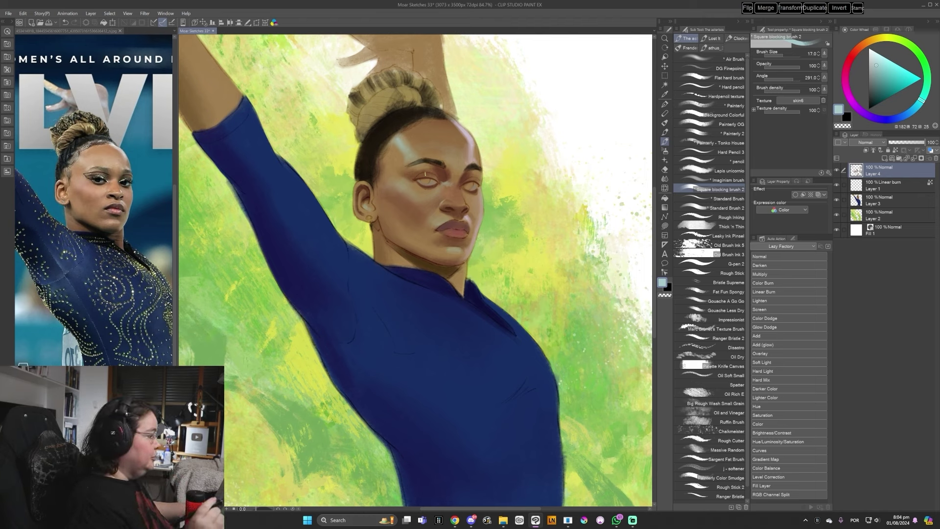
Brighten the far temple highlight with a lighter violet-pink at brush size 20, and soften its edge with sampled skin brown.
left_click(472, 142, "alt")
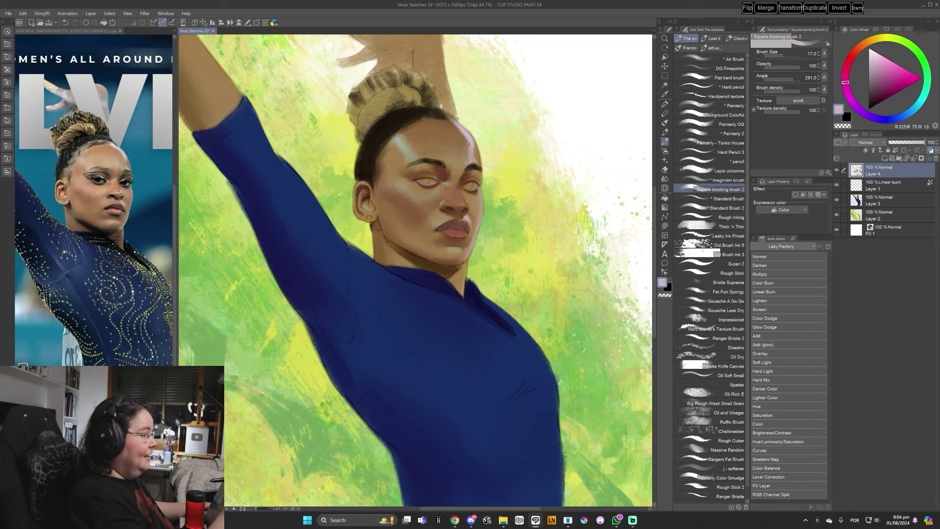
left_click(873, 61)
key("shift+space")
left_click_drag(461, 127, 524, 167)
key("]")
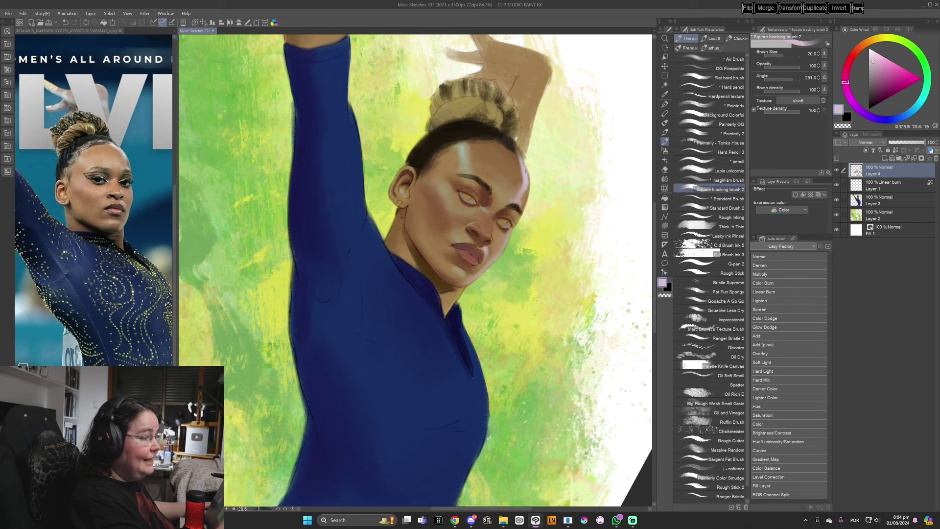
left_click(515, 161, "alt")
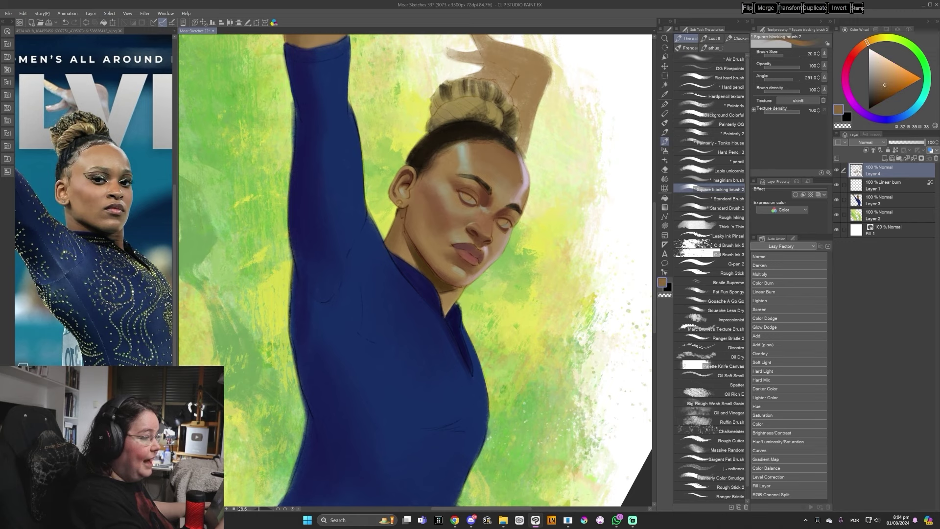
key("ctrl+at")
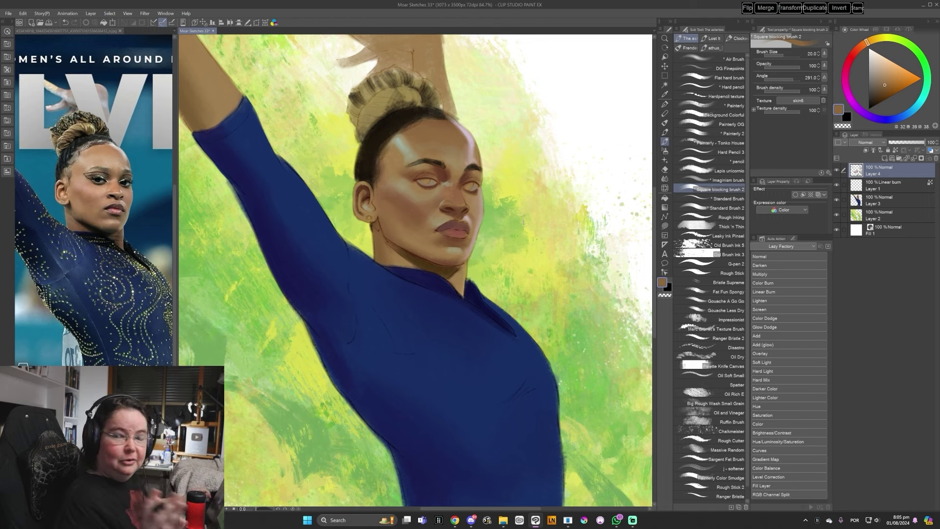
Smooth the skin beside the far temple highlight at brush size 25 with browns sampled from the forehead.
left_click_drag(523, 223, 522, 230)
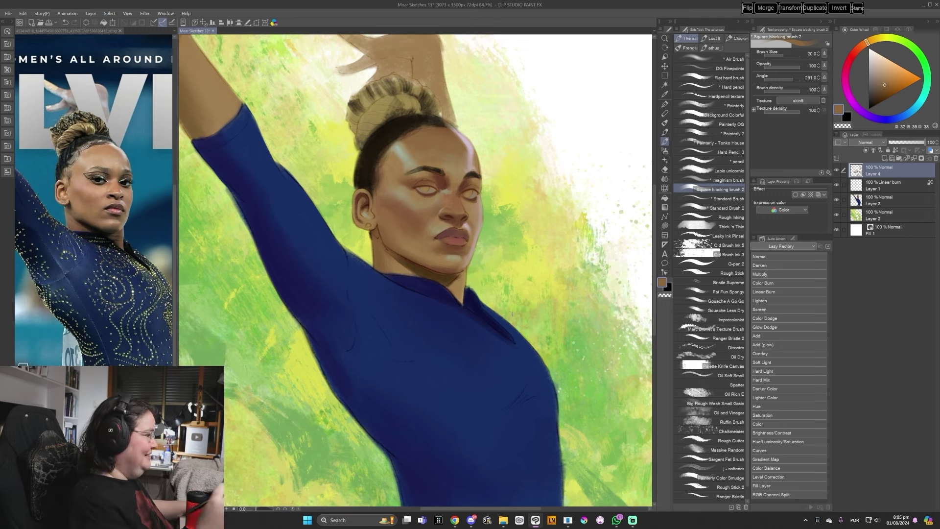
left_click(472, 153, "alt")
left_click(473, 156, "alt")
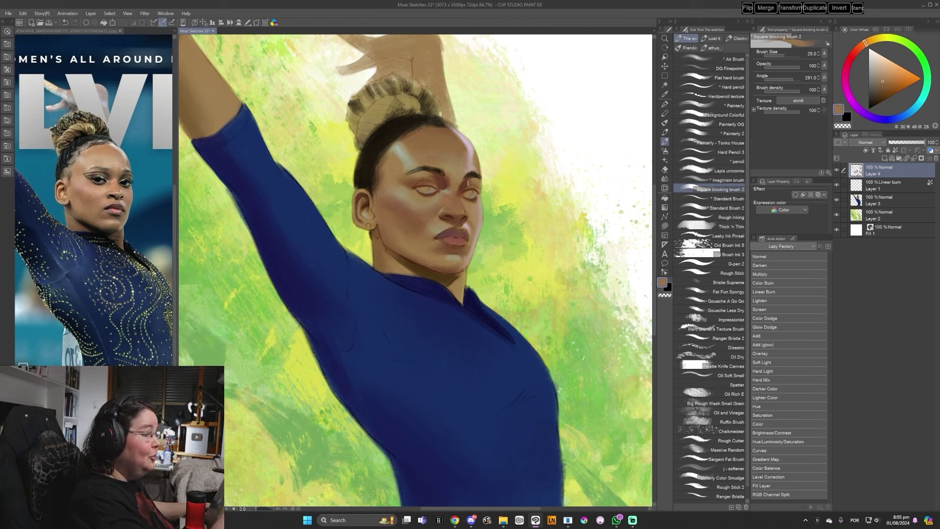
left_click(461, 155, "alt")
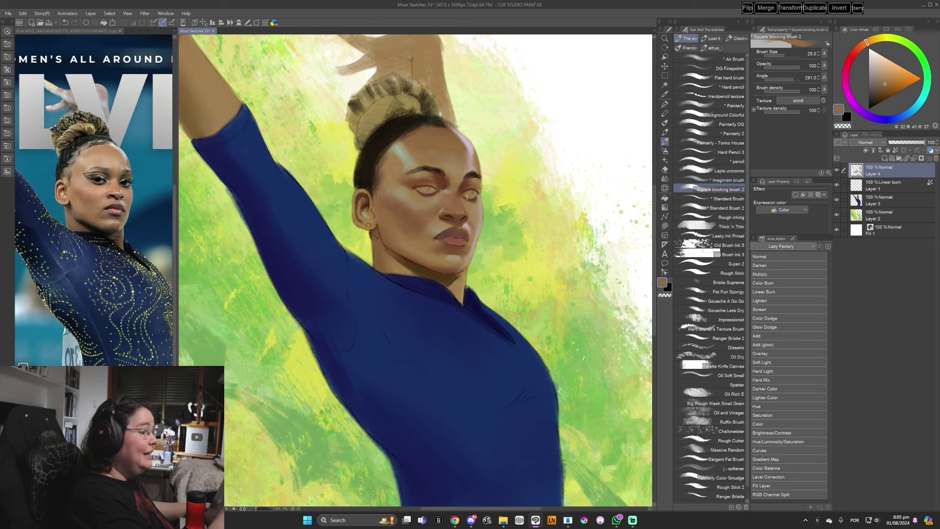
Blend the middle of the forehead into the near highlight at brush size 25, with tones sampled across the forehead.
left_click_drag(455, 177, 442, 171)
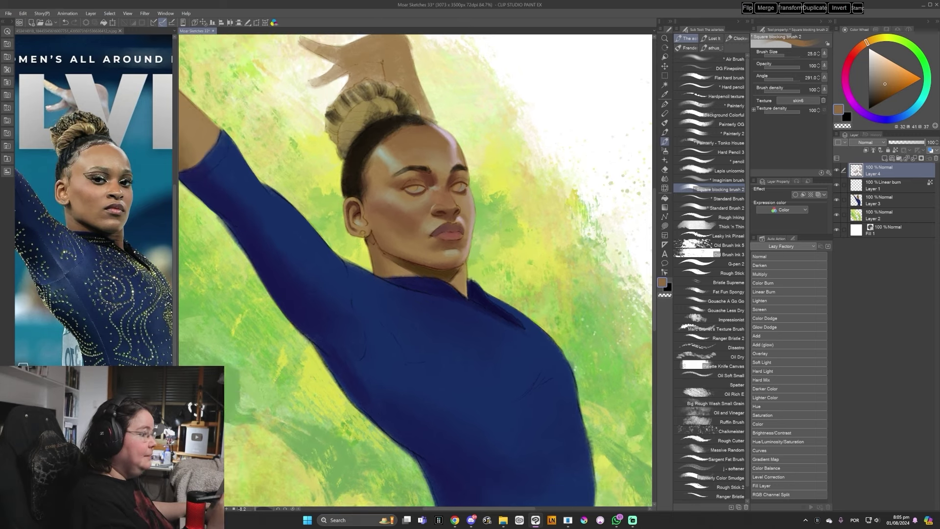
left_click(394, 160, "alt")
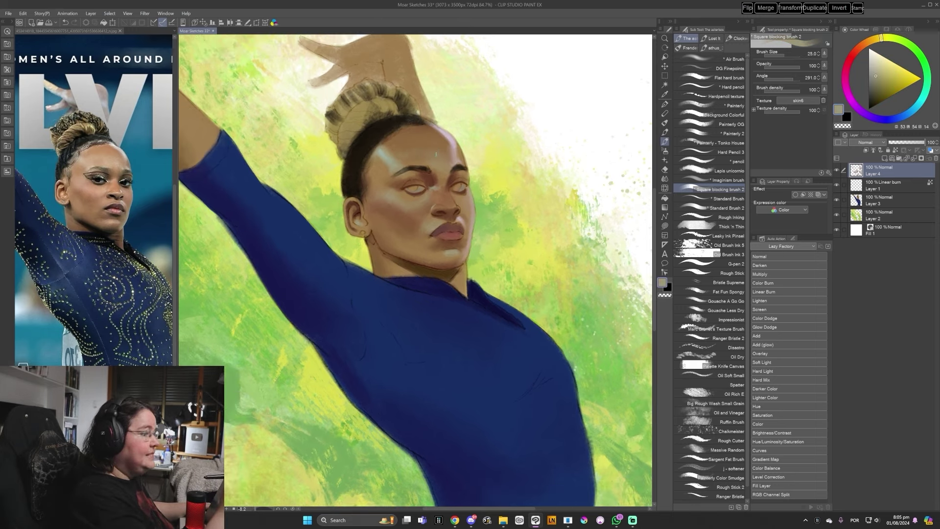
left_click(429, 156, "alt")
left_click_drag(522, 167, 621, 246)
left_click(522, 217, "alt")
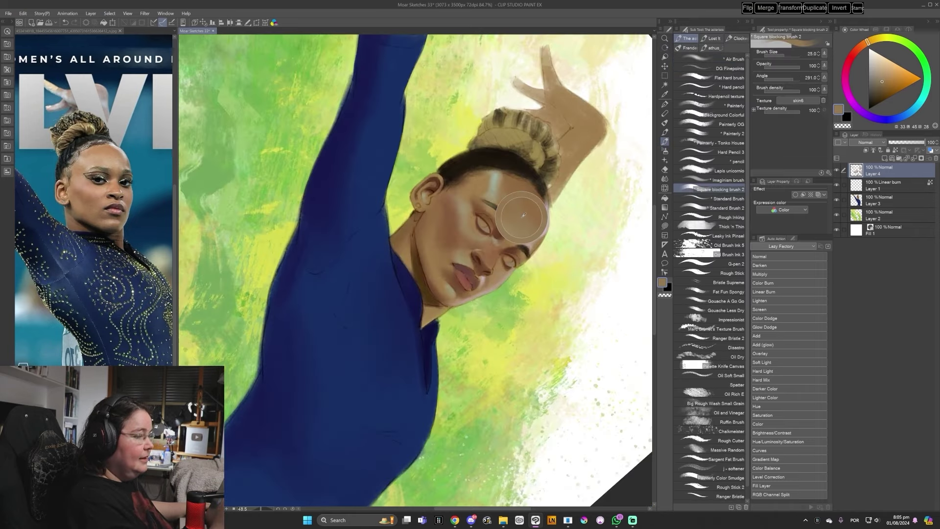
left_click(508, 204, "alt")
left_click(506, 197, "alt")
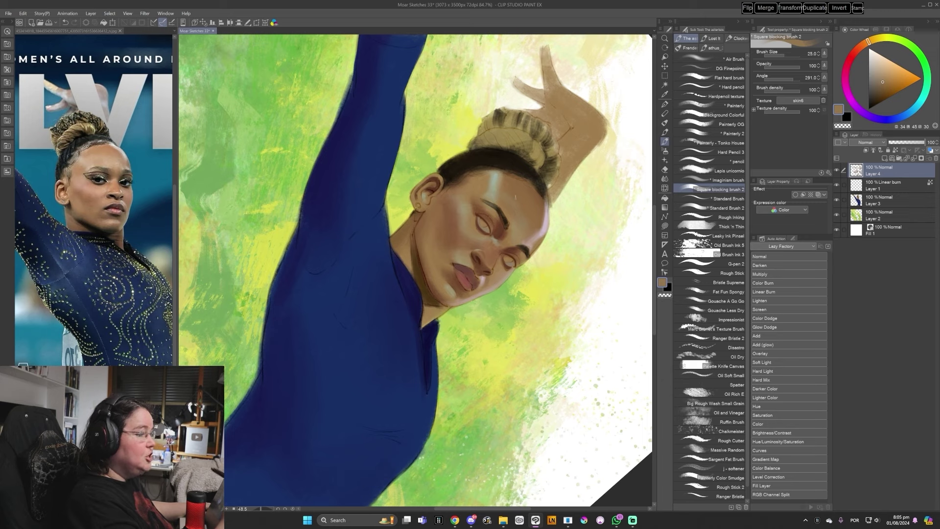
left_click(522, 205, "alt")
key("shift+r")
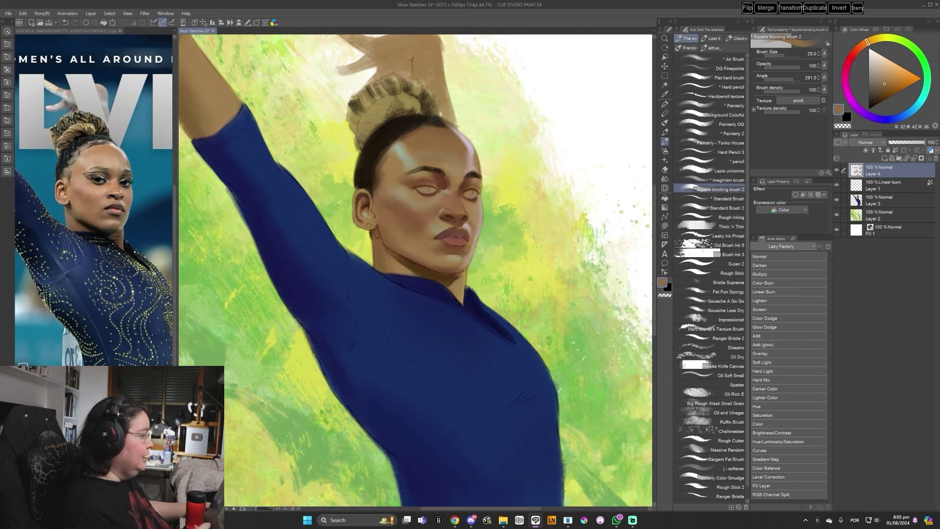
Model the bridge of the nose between the eyes with light and mid browns sampled around it.
left_click(446, 192, "alt")
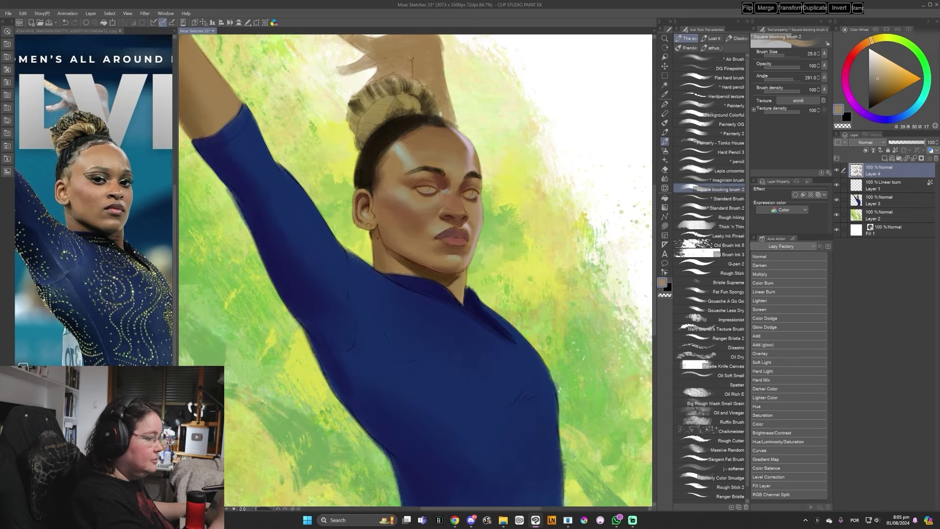
left_click(451, 194, "alt")
left_click(446, 191, "alt")
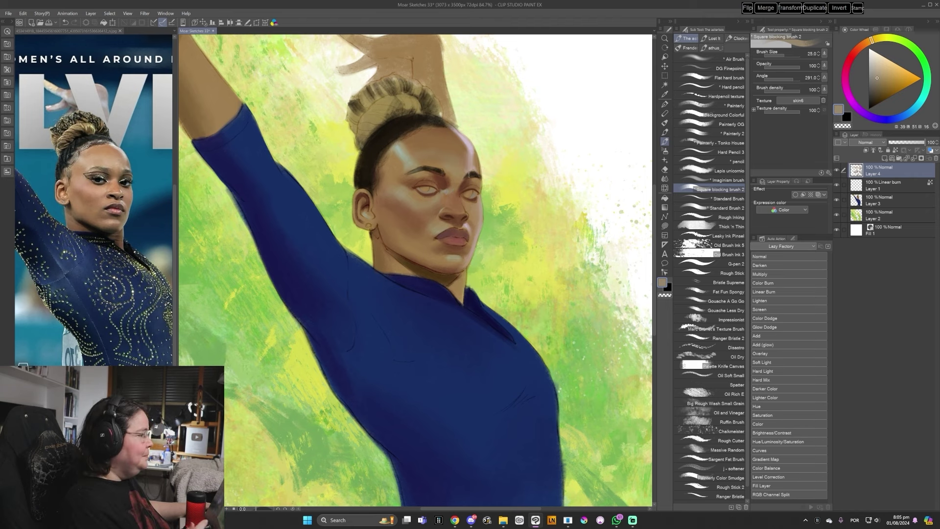
left_click(453, 187, "alt")
left_click(460, 188, "alt")
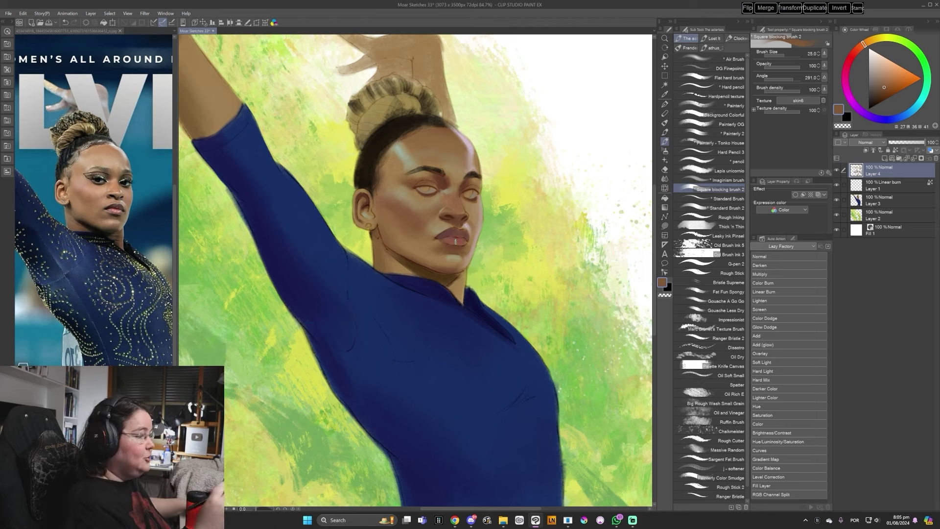
Deepen the shadow between the nose bridge and the inner end of the near eyebrow with a sampled reddish brown.
left_click(463, 182, "alt")
left_click(446, 183, "alt")
left_click_drag(445, 179, 445, 186)
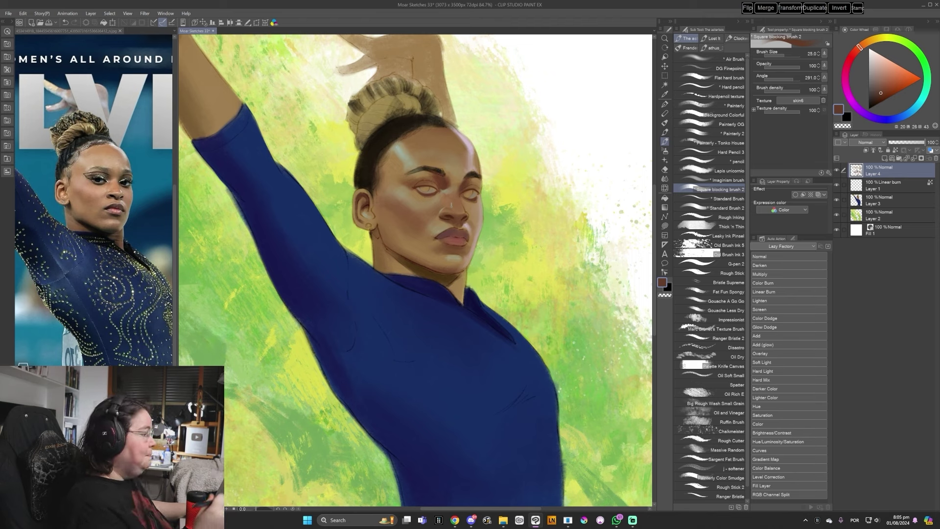
left_click(447, 184, "alt")
Shade the inner corner of the far eye beside the nose bridge at brush size 20 with sampled dark and reddish browns.
left_click(434, 169, "alt")
key("bracketleft")
key("bracketleft")
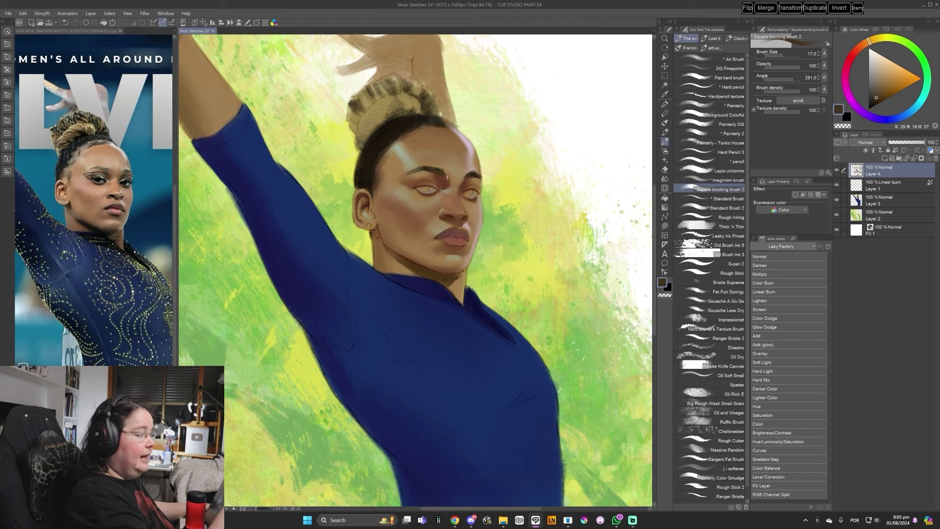
key("bracketright")
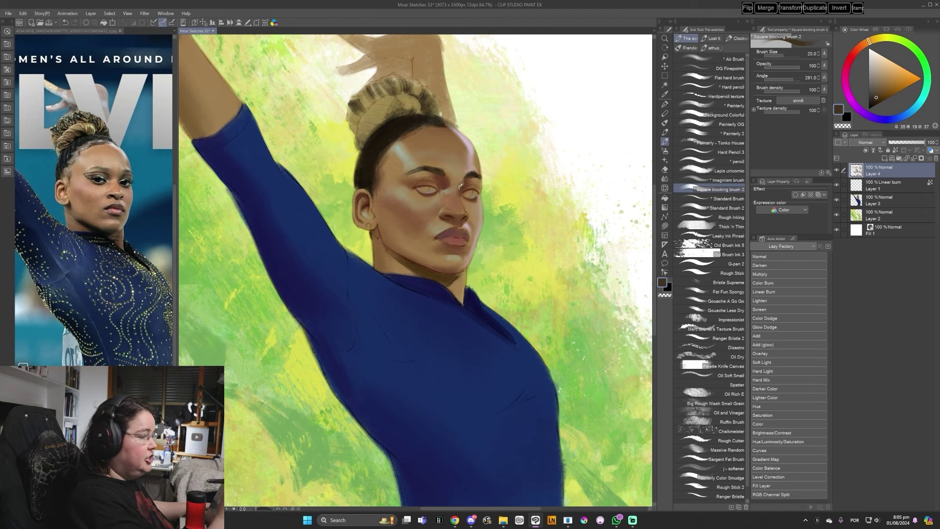
left_click(463, 181, "alt")
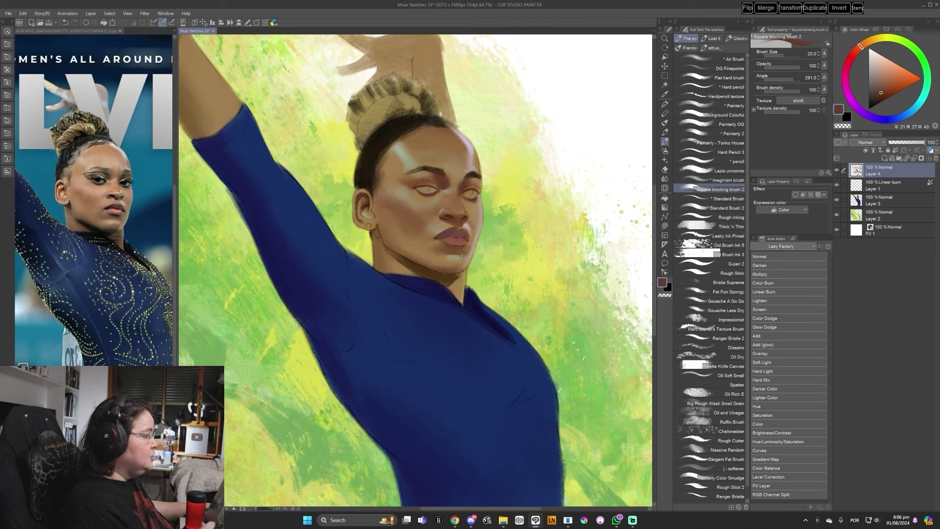
Model the far cheek from below the eye to beside the mouth at brush size 20 with light browns sampled along it.
left_click(472, 198, "alt")
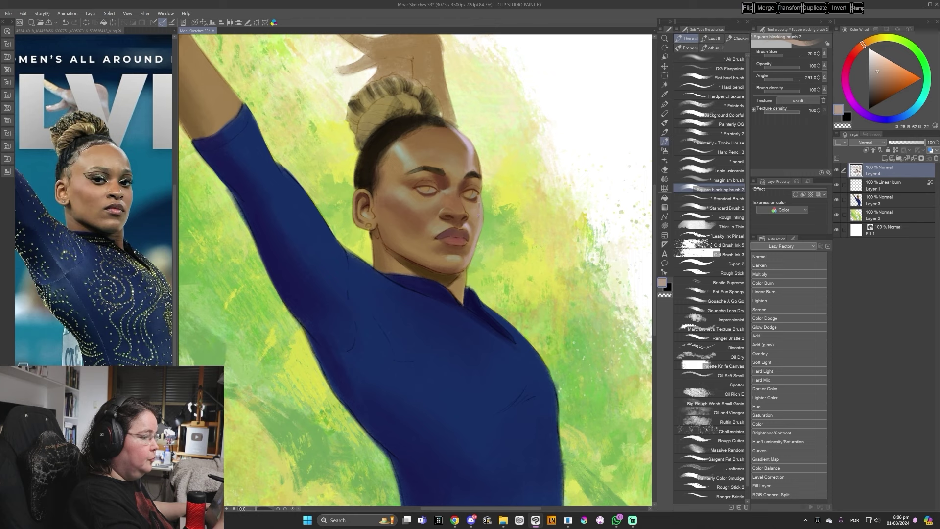
left_click(471, 208, "alt")
left_click(478, 207, "alt")
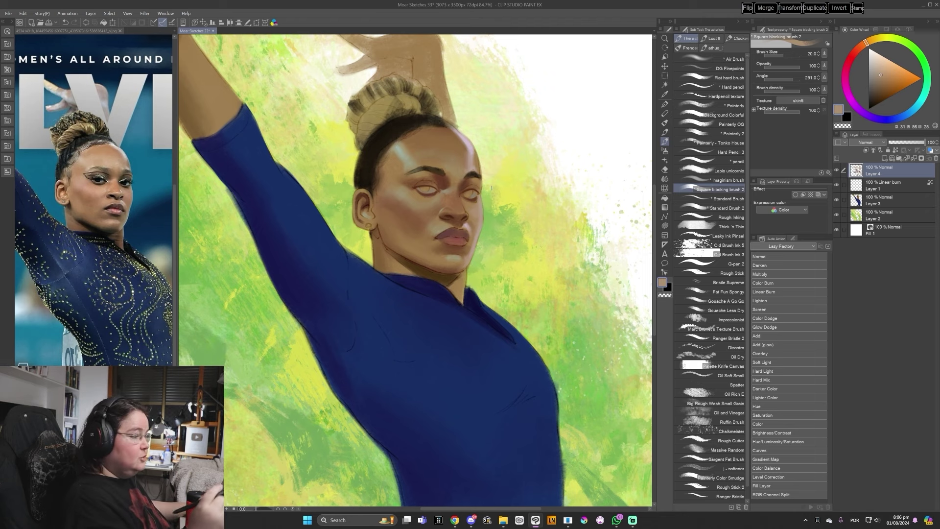
left_click(471, 221, "alt")
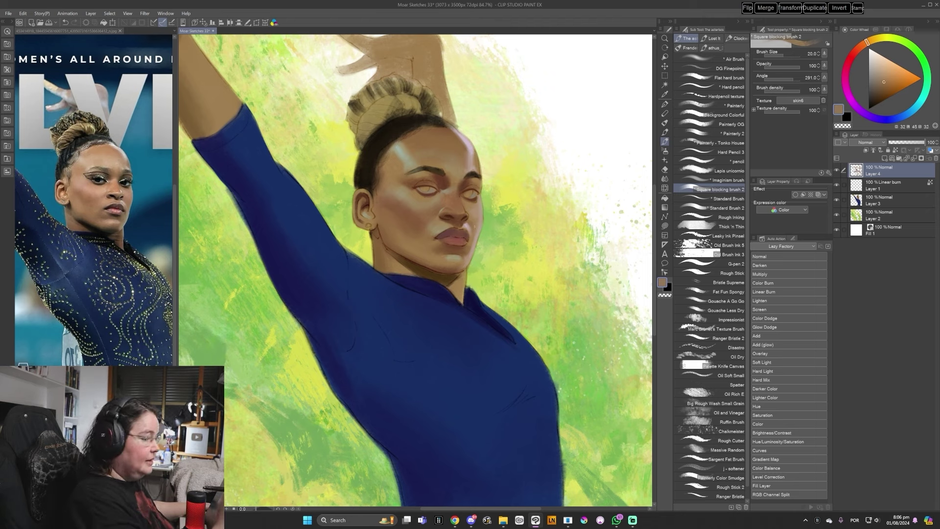
Refine the small highlight between the mouth and the far cheek at brush size 12 with pinks and browns sampled there.
left_click(467, 225, "alt")
key("bracketleft")
key("bracketleft")
key("bracketleft")
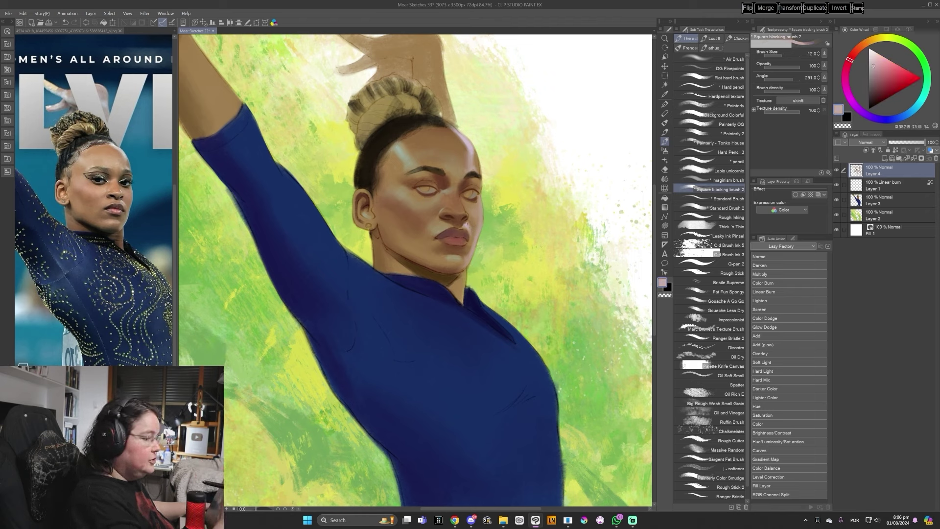
left_click(469, 218, "alt")
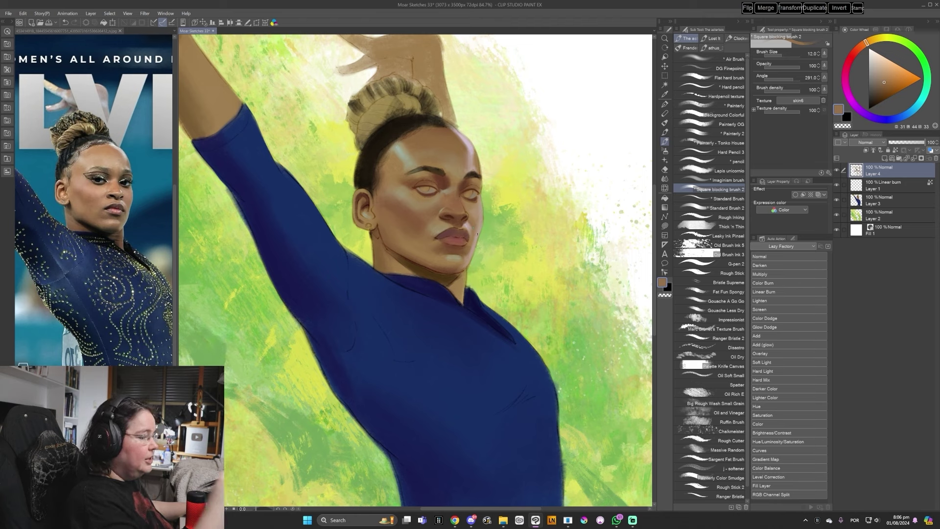
left_click(468, 225, "alt")
left_click(472, 228, "alt")
Blend the highlight beside the mouth into the far cheek at brush size 17 with sampled pink and tan tones.
key("bracketright")
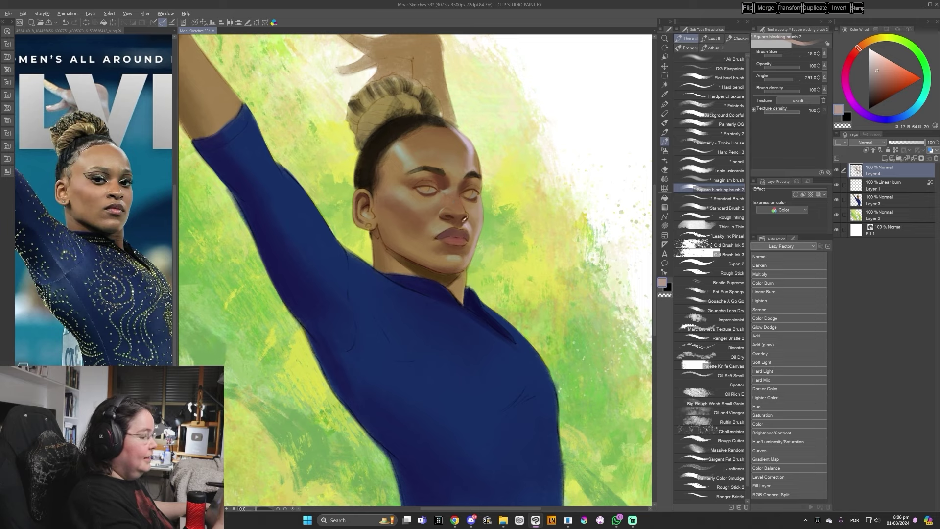
left_click(467, 225, "alt")
key("shift+space")
left_click_drag(516, 205, 504, 350)
key("ctrl+at")
key("bracketright")
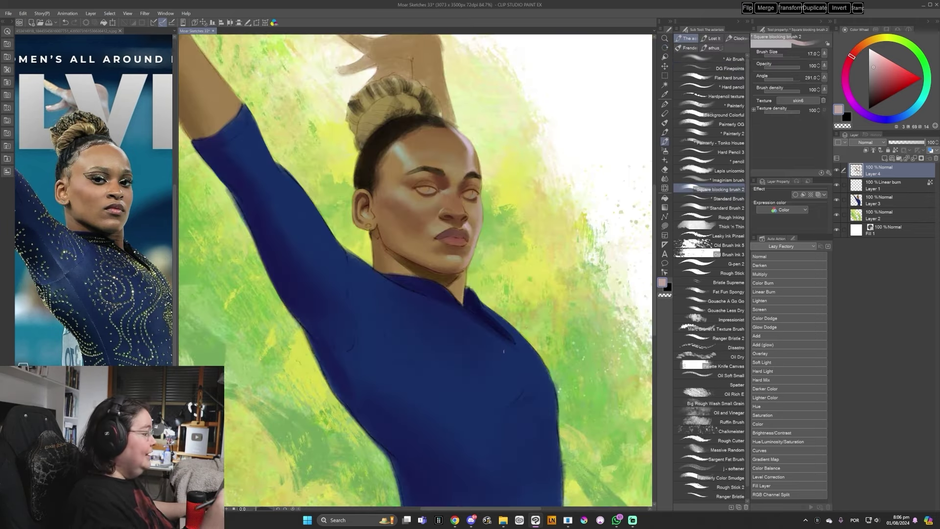
left_click(476, 210, "alt")
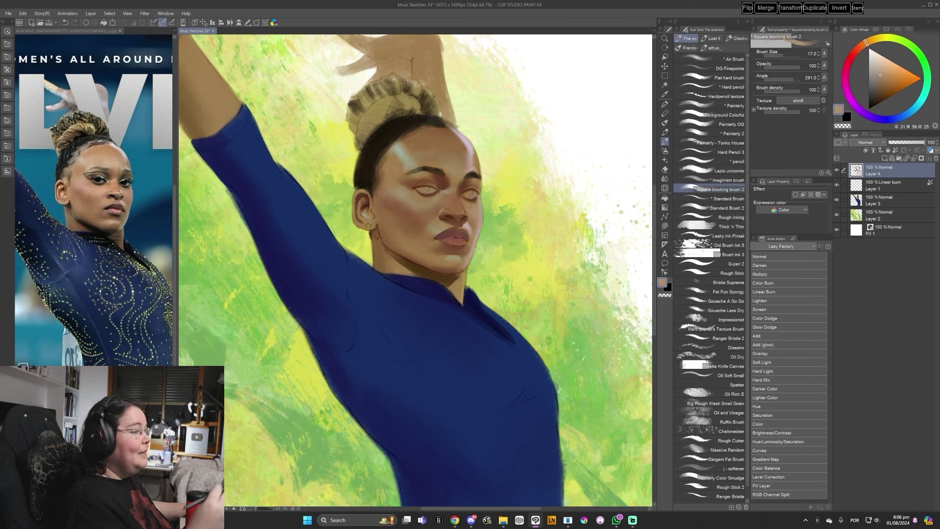
Smooth the far side of the forehead above the eyebrow at brush size 20 with browns sampled around it.
left_click(475, 159, "alt")
key("bracketright")
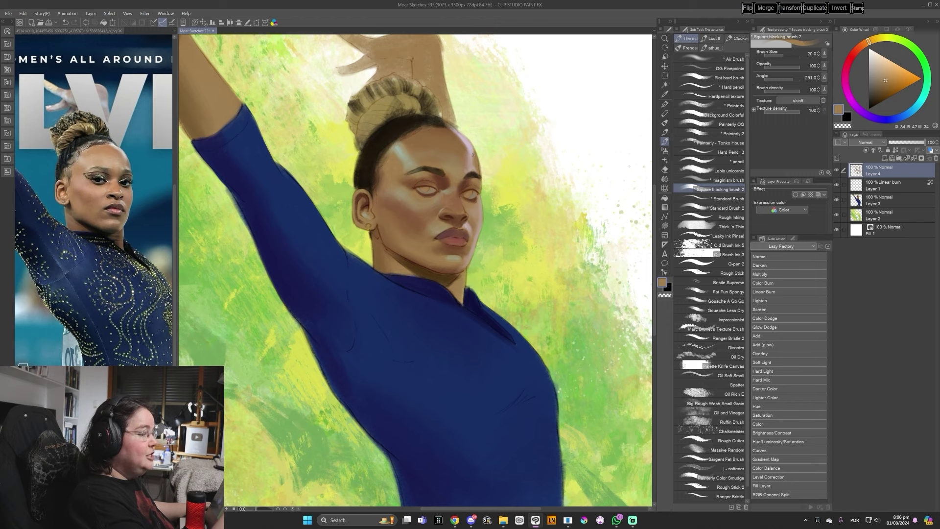
left_click(466, 157, "alt")
left_click(465, 157, "alt")
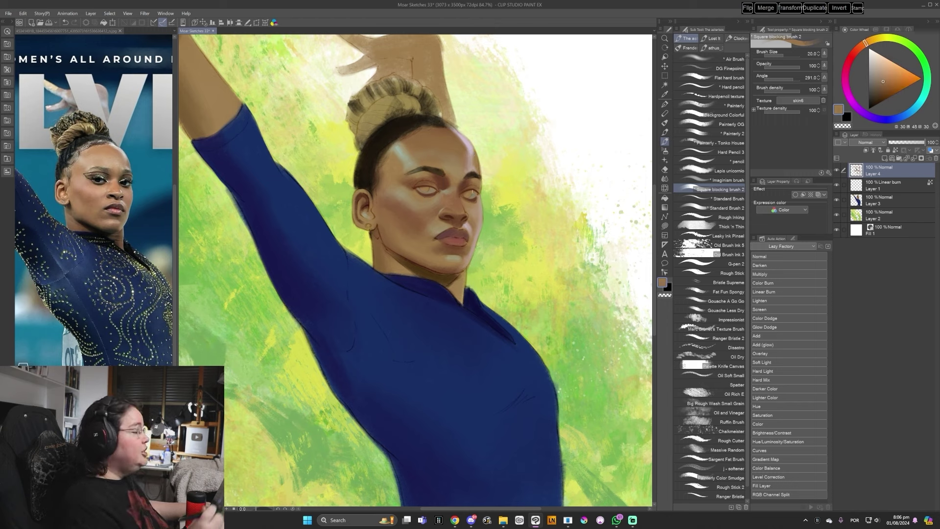
Brighten the highlights along the far edge of the face with sampled pale pinks, reducing the brush size to 10.
left_click(472, 194, "alt")
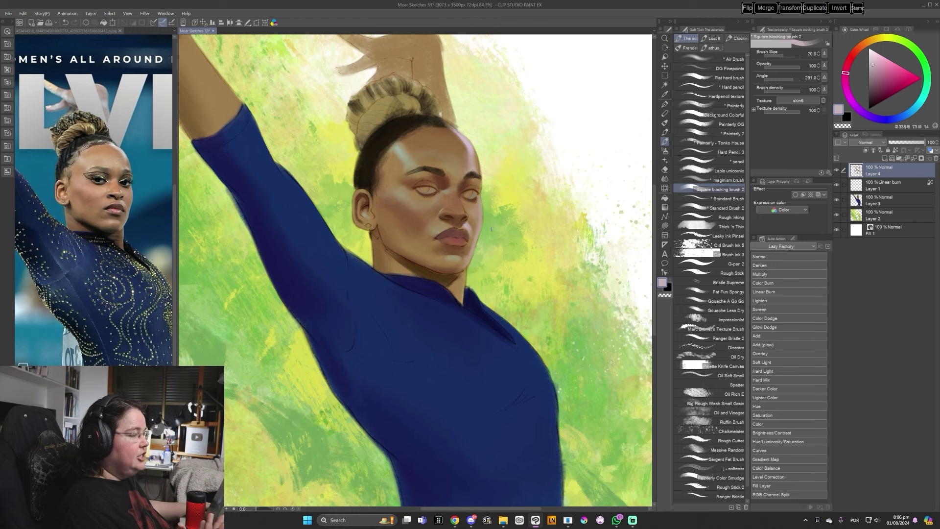
left_click(472, 143, "alt")
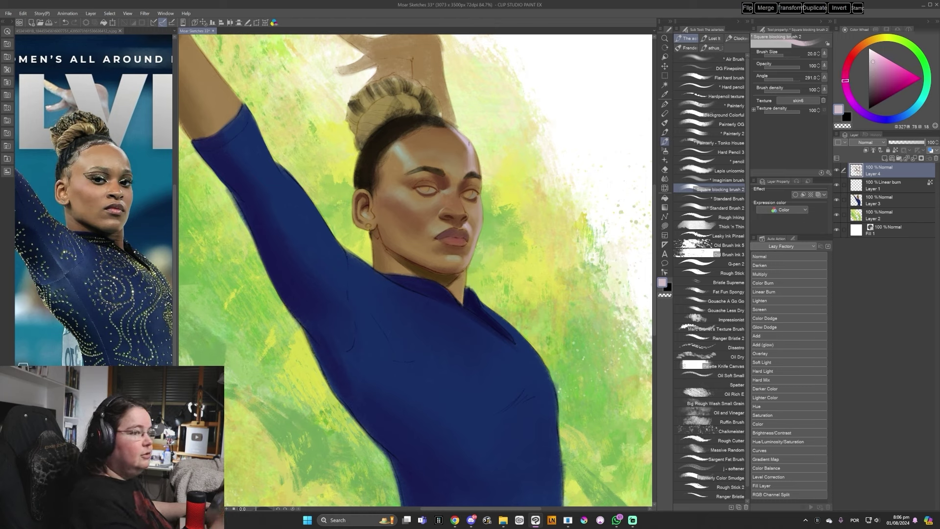
key("bracketleft")
key("bracketleft")
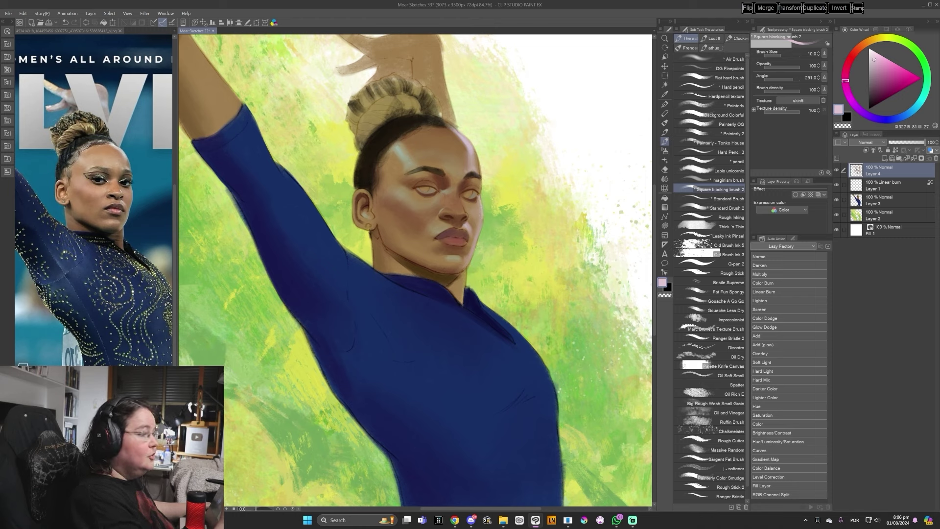
Refine the light along the far cheek, jaw and chin at brush size 15 with sampled light tones and a pinker hue.
left_click(480, 203, "alt")
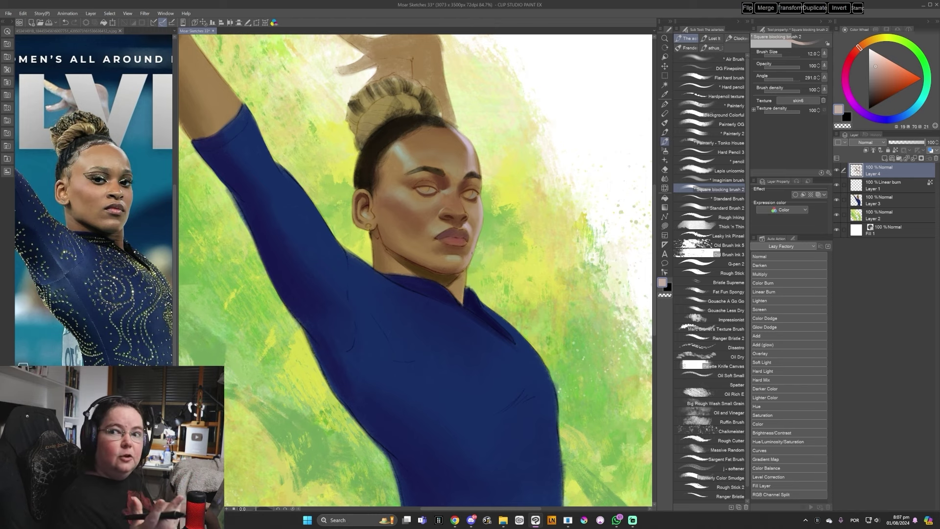
left_click(475, 244, "alt")
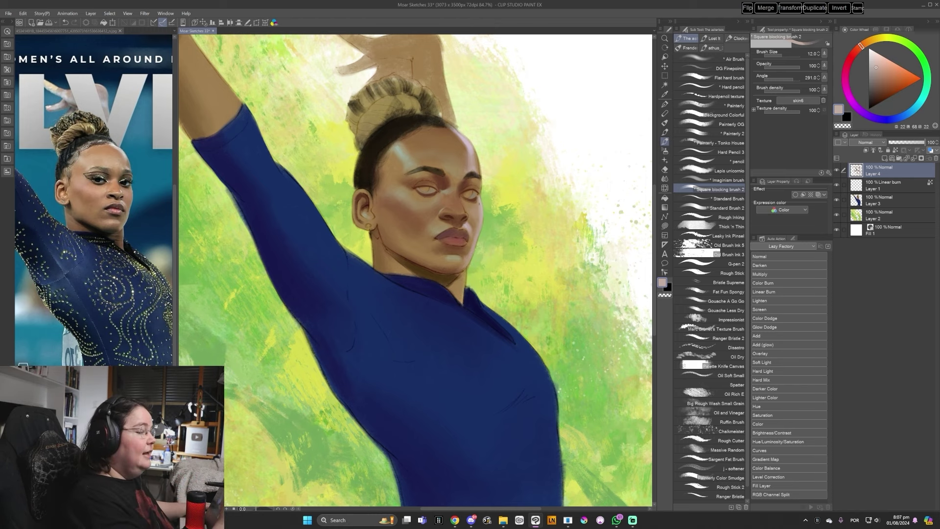
key("]")
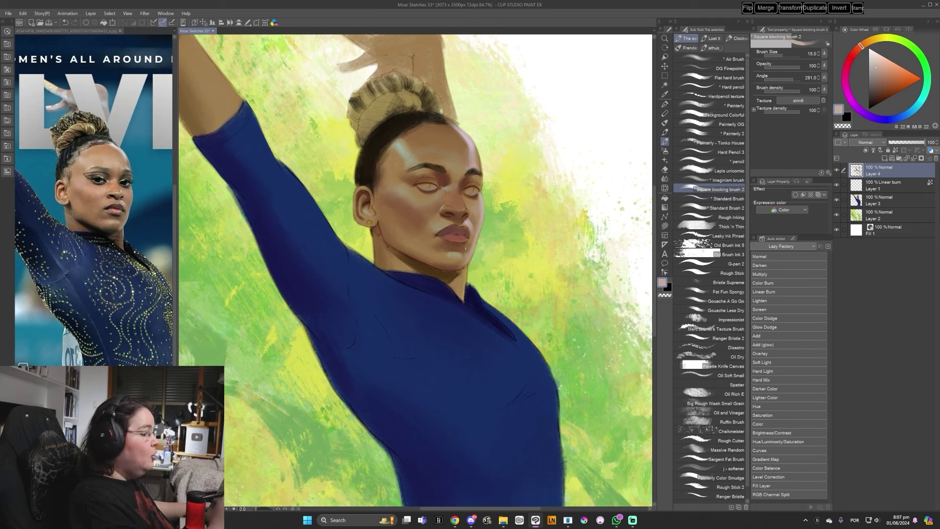
left_click(462, 276, "alt")
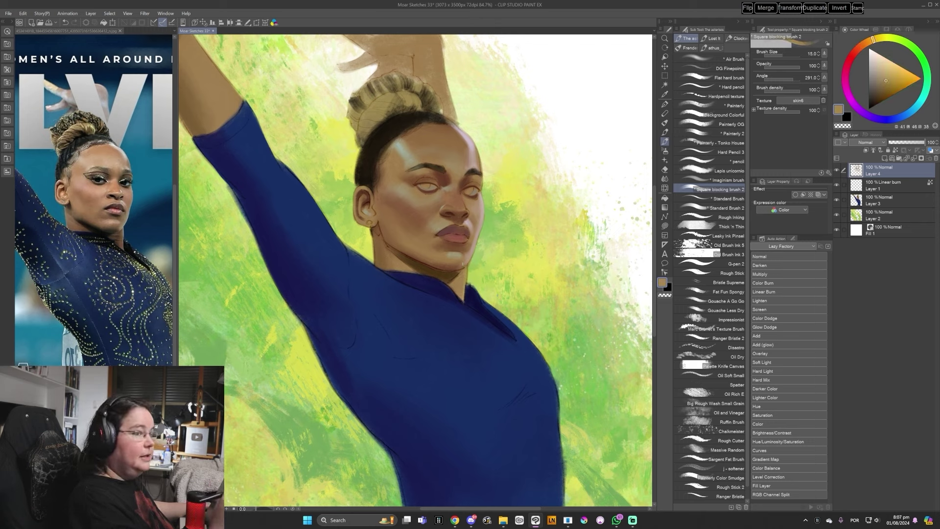
left_click(481, 197, "alt")
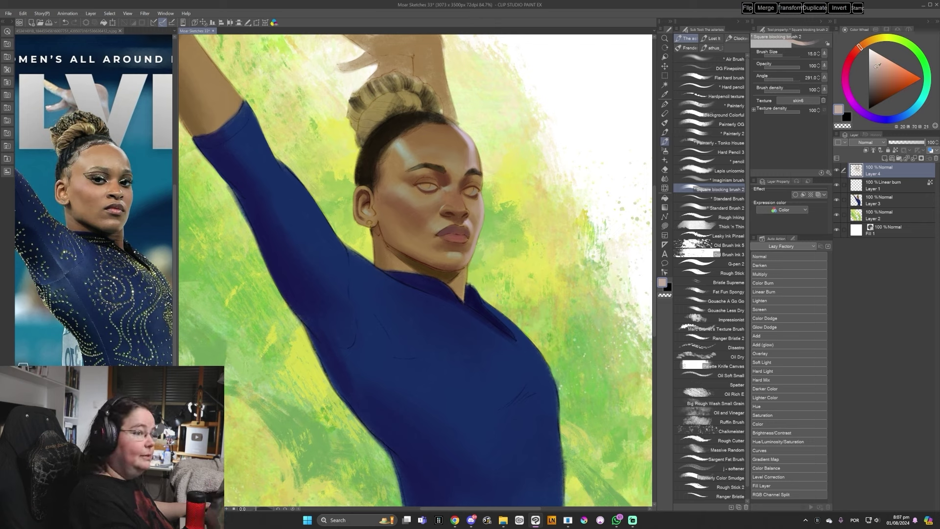
left_click(846, 69)
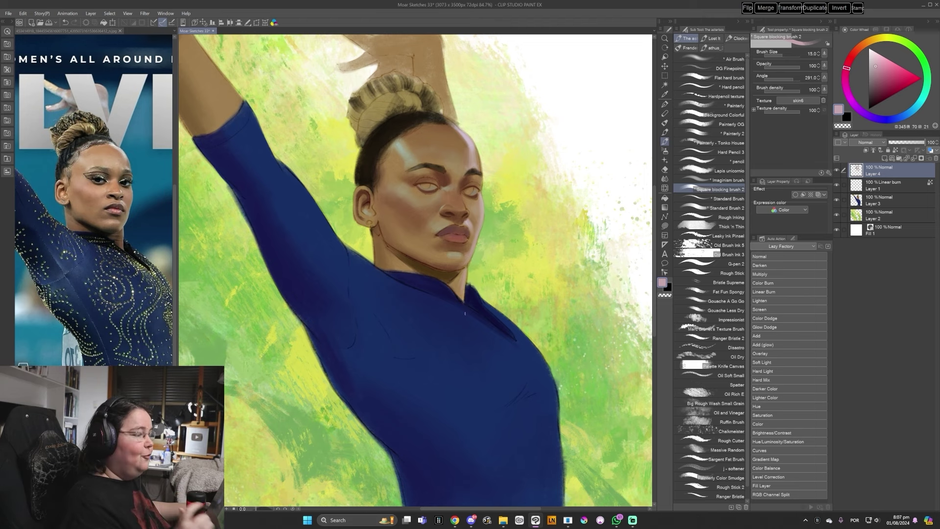
left_click(466, 267, "alt")
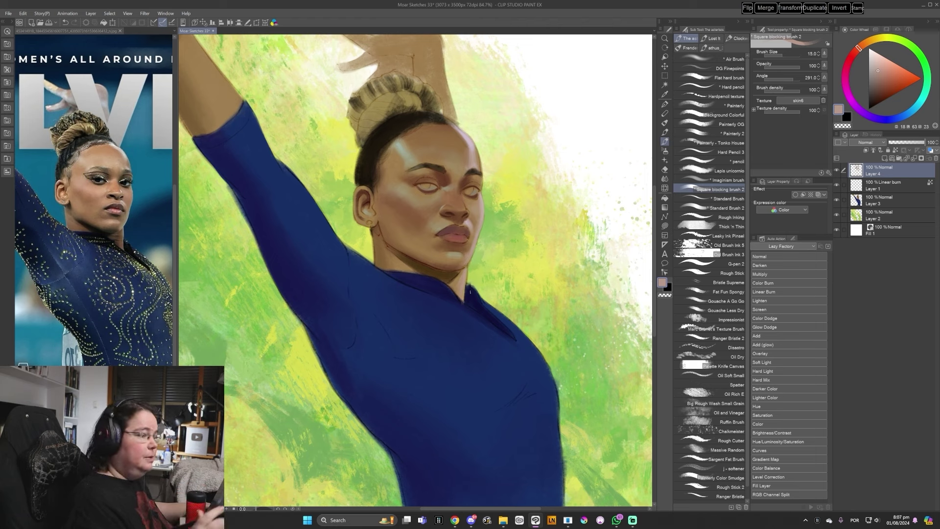
Paint the cast shadow on the neck beneath the jaw at brush size 15 with dark browns sampled from it.
left_click(449, 276, "alt")
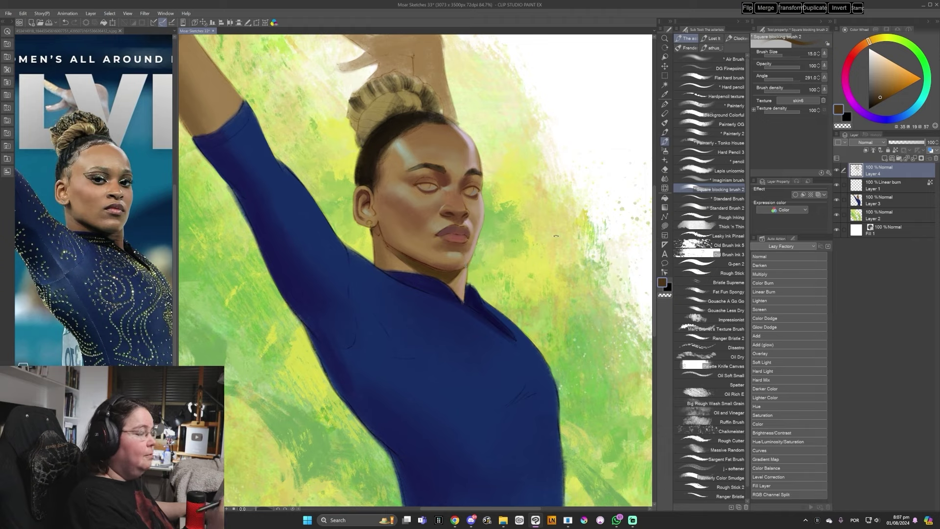
left_click_drag(451, 279, 420, 306)
left_click(421, 264, "alt")
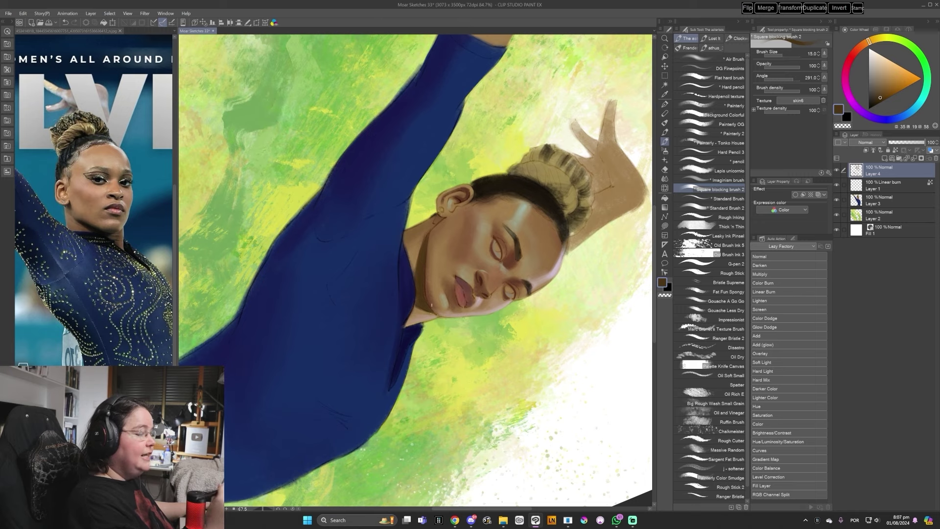
key("ctrl+at")
left_click(409, 264, "alt")
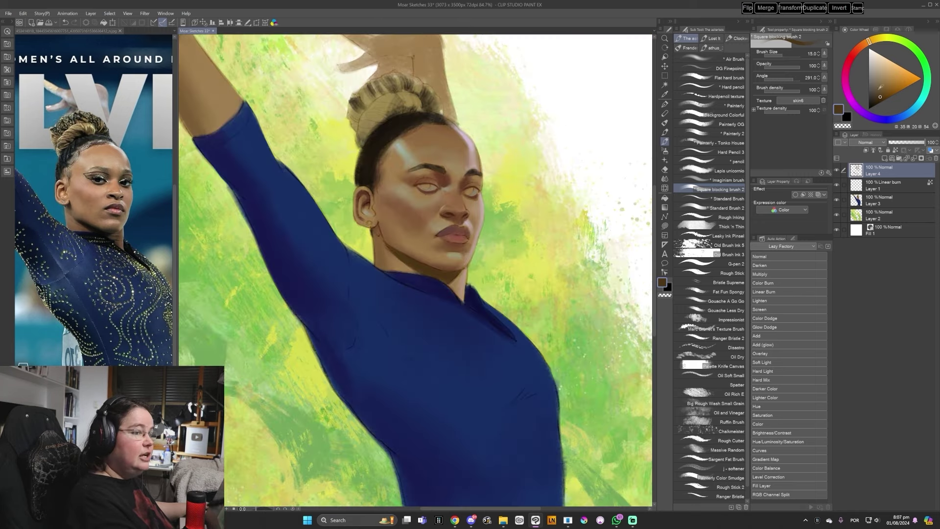
Soften the neck shadow behind the jaw at brush size 20 with a slightly lighter brown based on a sampled tone.
key("r")
left_click_drag(556, 276, 507, 375)
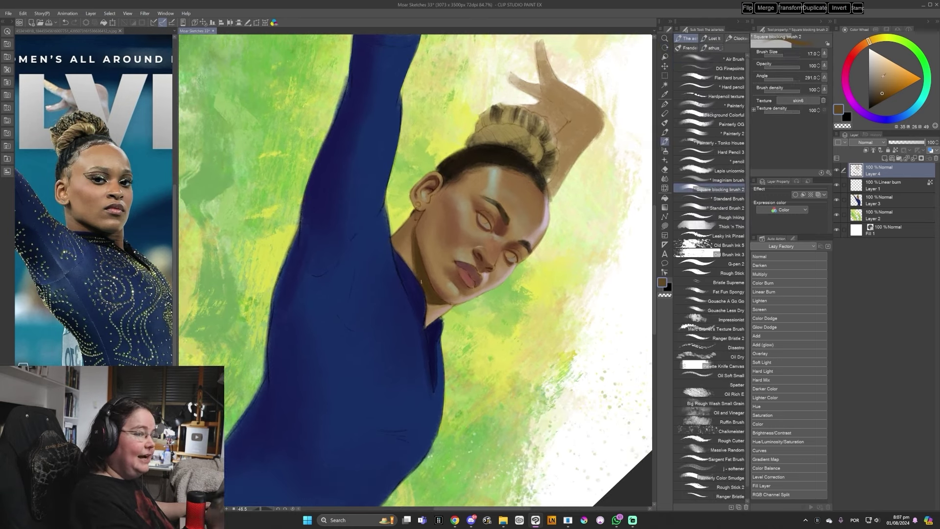
left_click(415, 252, "alt")
key("]")
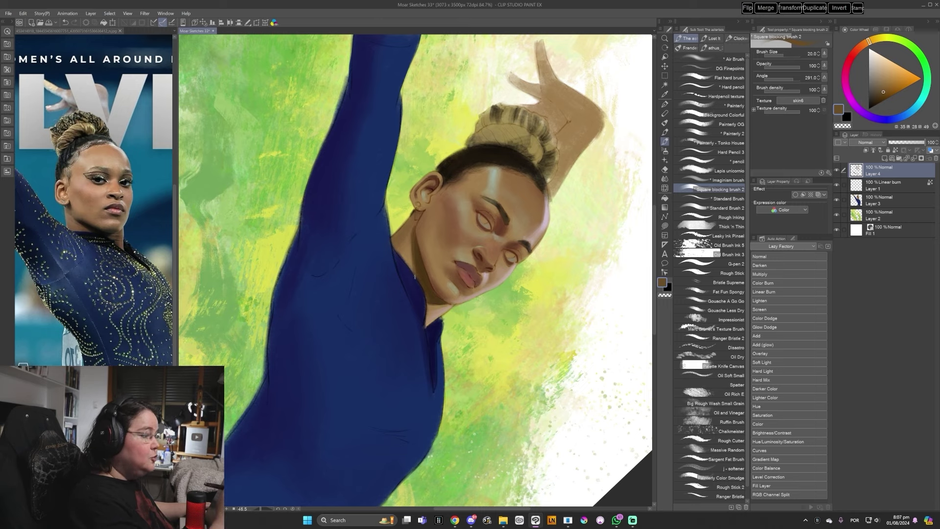
left_click(884, 91)
key("r")
mouse_move(499, 347)
left_mouse_down()
mouse_move(522, 314)
mouse_move(529, 269)
left_mouse_up()
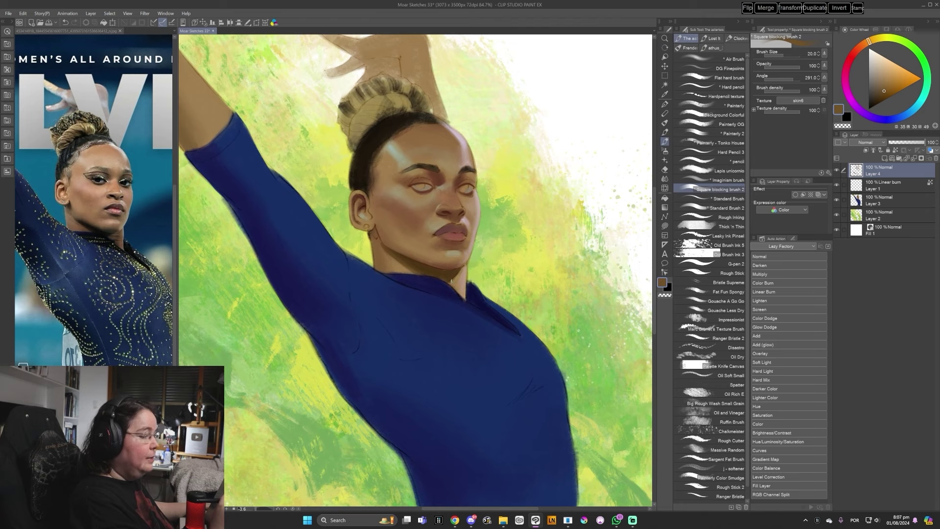
Warm the shading on the front of the neck near the collar at brush size 20 with sampled reddish browns.
left_click(453, 271, "alt")
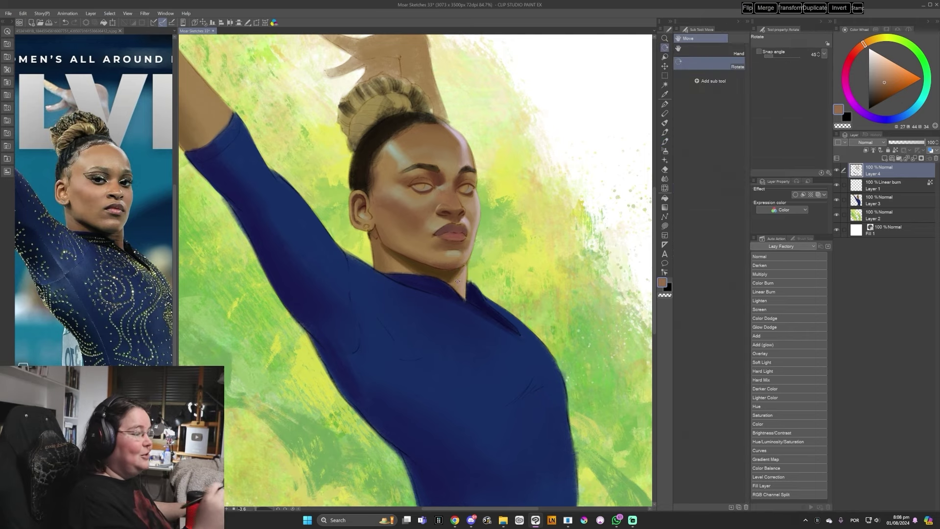
left_click_drag(433, 176, 488, 207, "shift")
left_click(488, 207, "alt")
left_click(488, 212, "alt")
left_click(488, 214, "alt")
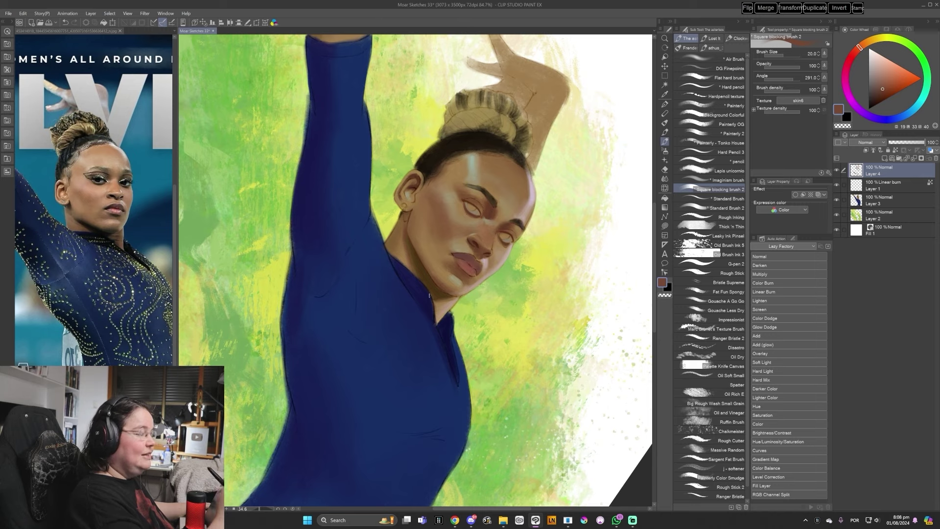
key("ctrl+@")
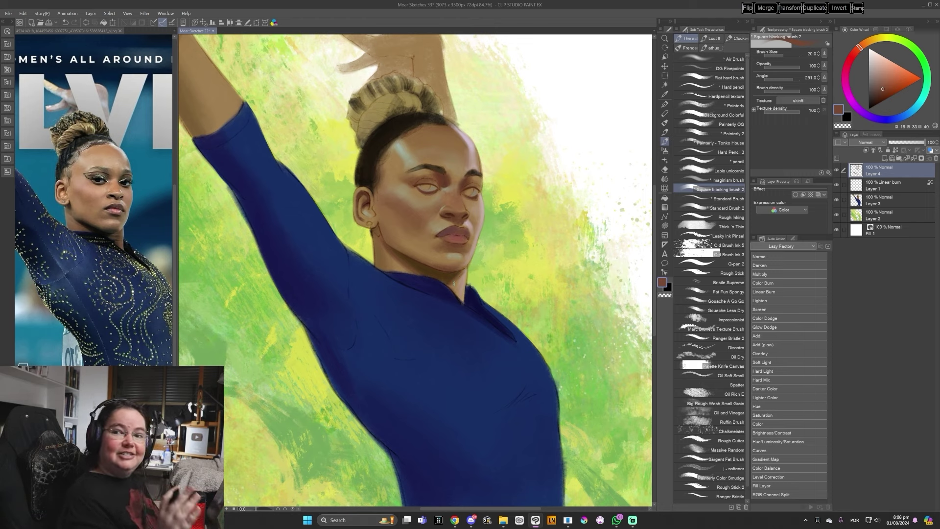
Refine the shading along the jaw and the neck below the ear at brush sizes 15 to 17 with sampled dark and mid browns.
left_click_drag(454, 283, 449, 291)
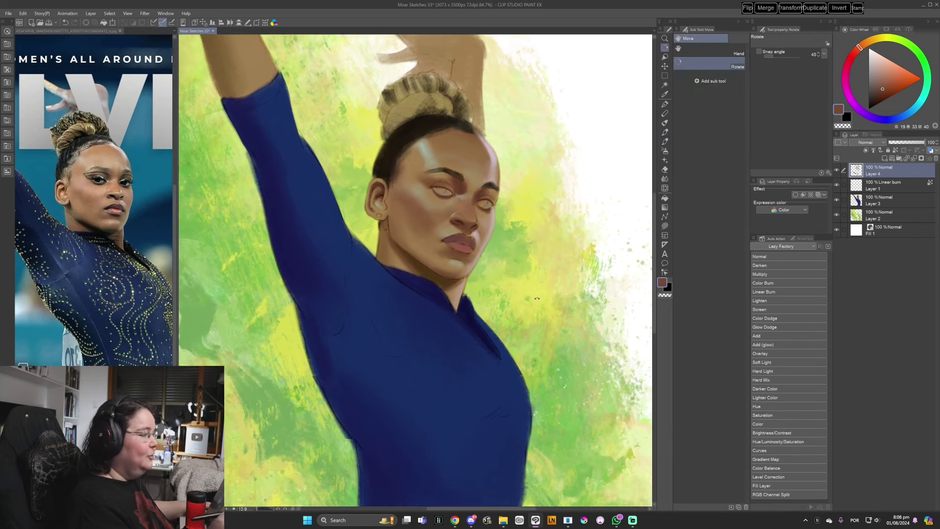
left_click(420, 262, "alt")
key("bracketleft")
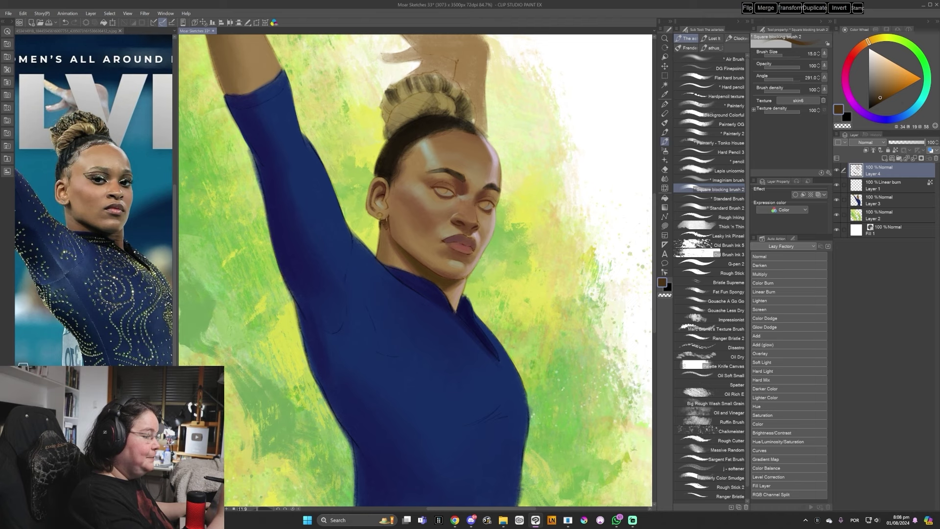
left_click(400, 255, "alt")
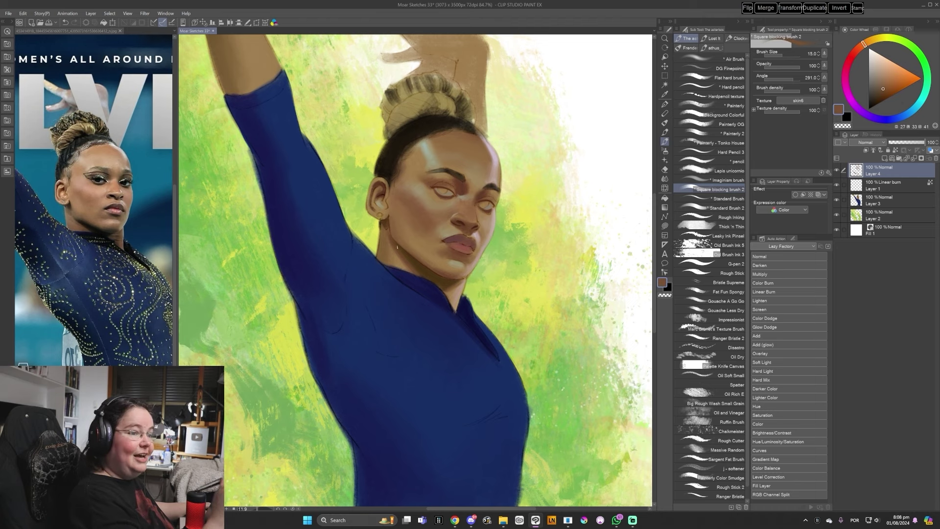
key("]")
left_click(890, 87)
left_click(385, 222, "alt")
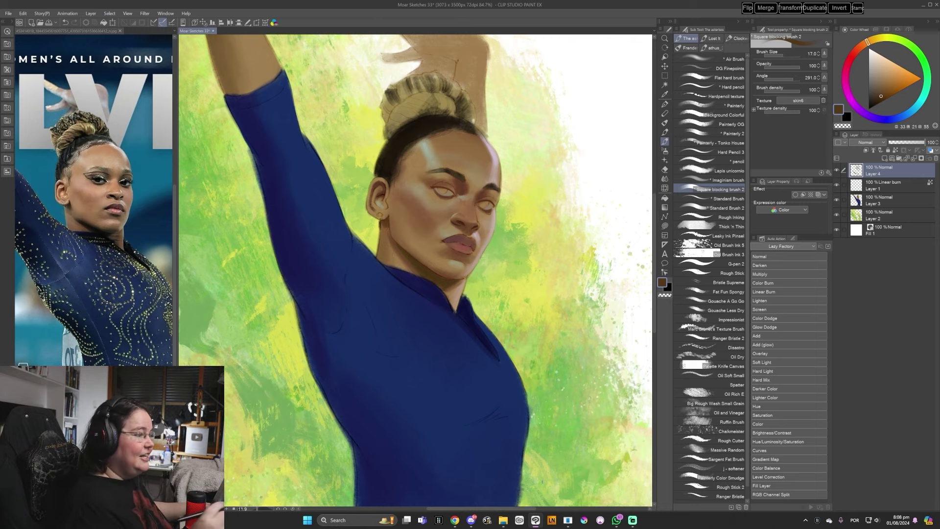
Blend the hairline at the near temple at brush size 20 with tones sampled from the bun and forehead, and save the painting.
left_click_drag(548, 262, 547, 293)
key("bracketright")
left_click(442, 116, "alt")
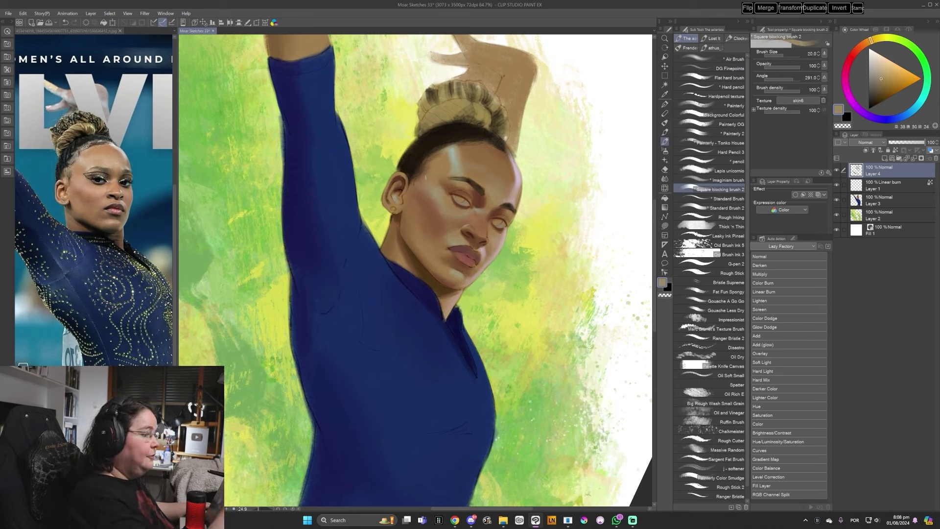
left_click(440, 159, "alt")
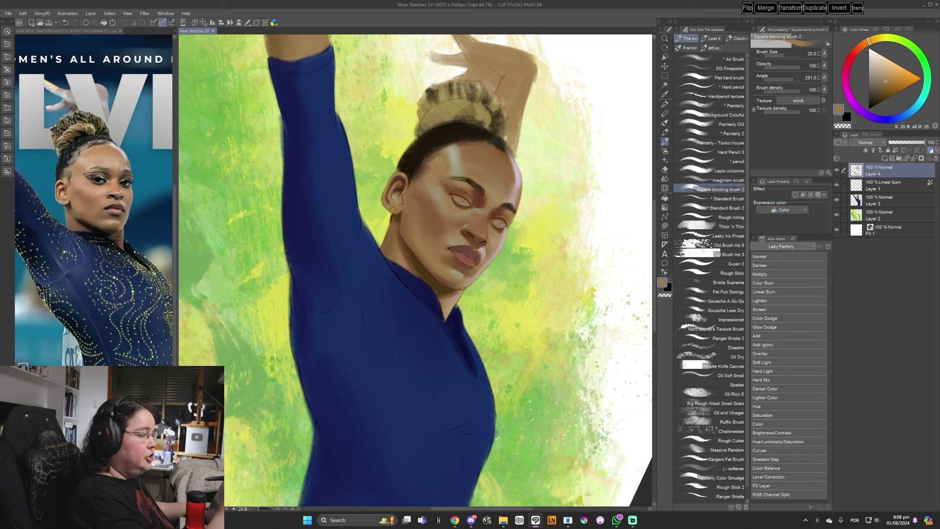
key("ctrl+s")
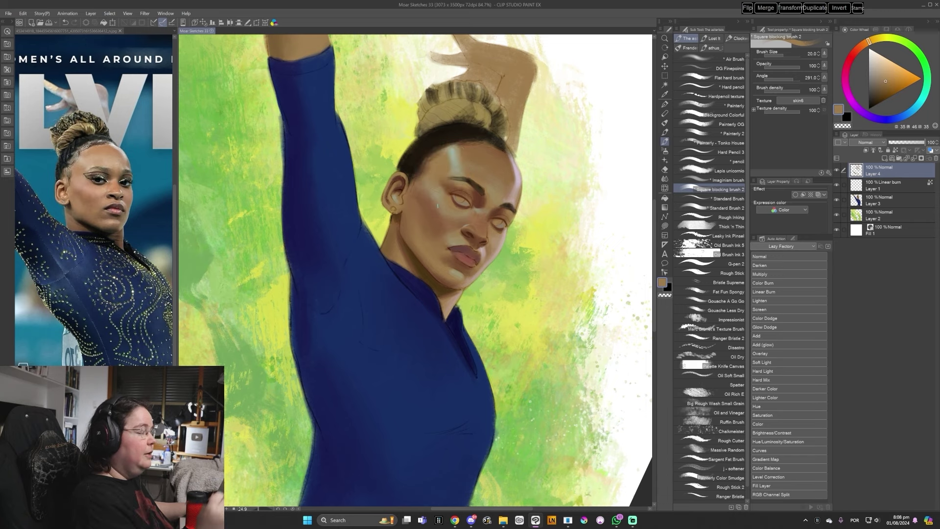
Shade the nose bridge and inner corner of the near eye at brush size 20 with sampled browns and a slightly darker variant.
key("ctrl+at")
left_click(437, 206)
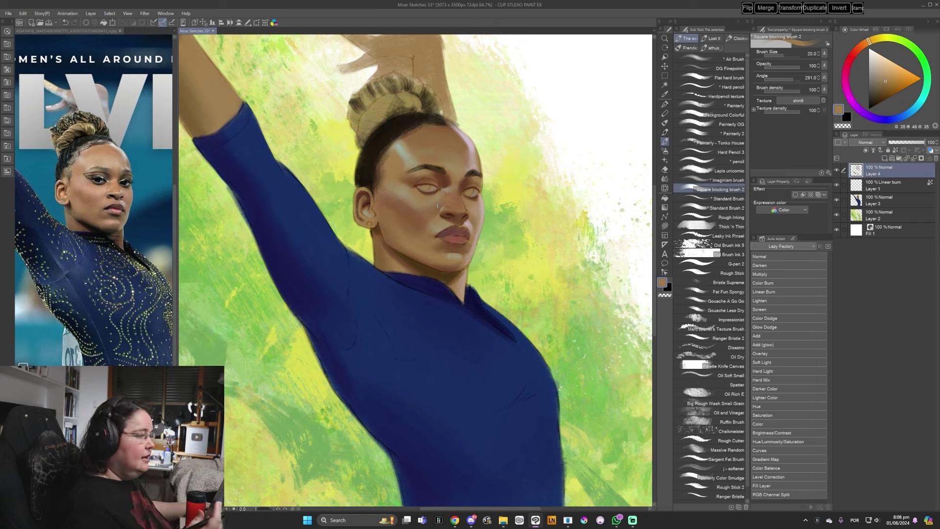
left_click(442, 189, "alt")
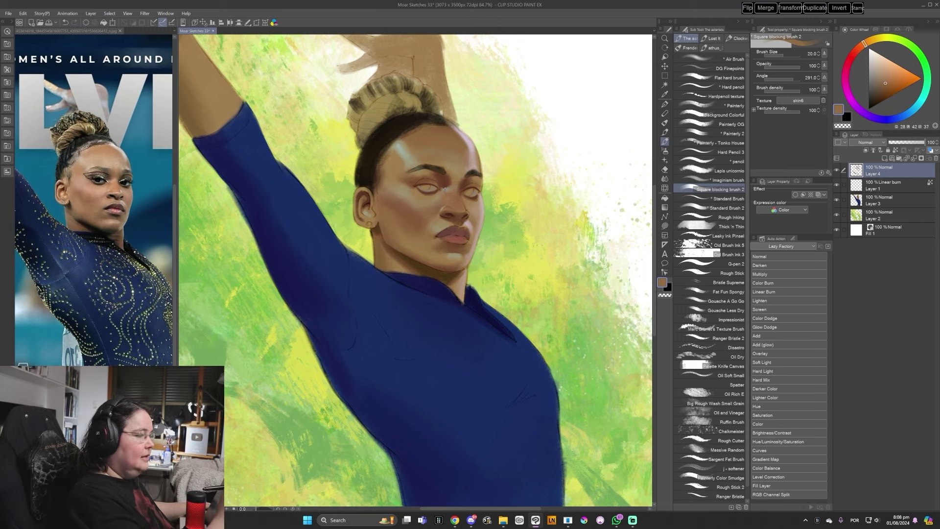
left_click(884, 85)
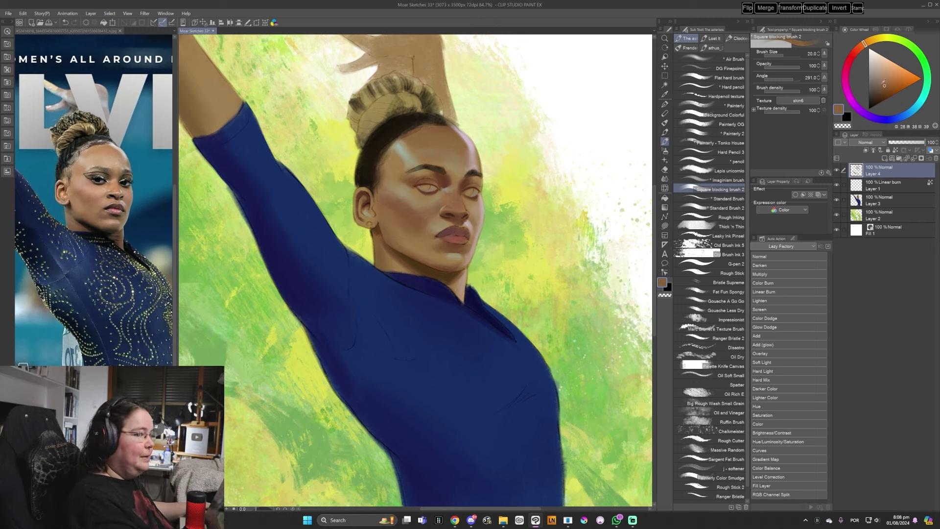
left_click(445, 194, "alt")
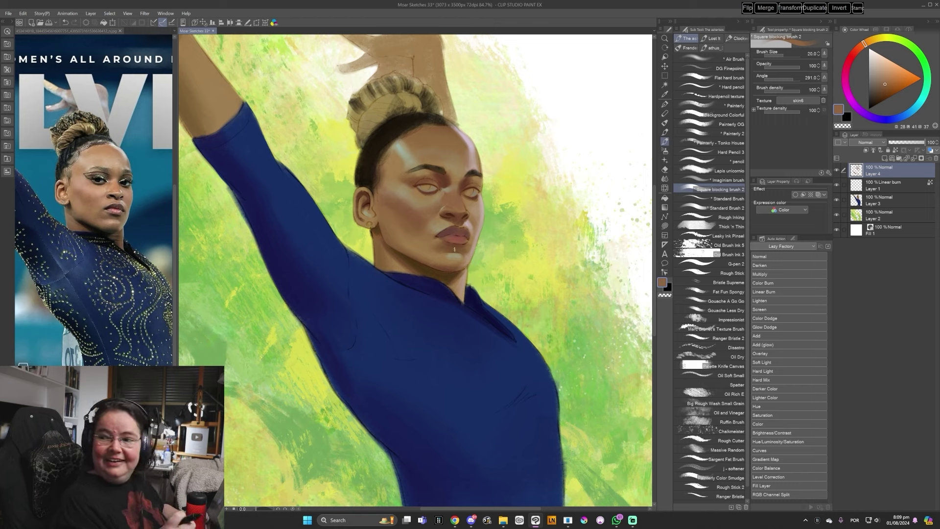
Refine the light on the far jaw and chin at brush size 20 with the forehead's pale pink highlight and sampled skin tones.
left_click(467, 142, "alt")
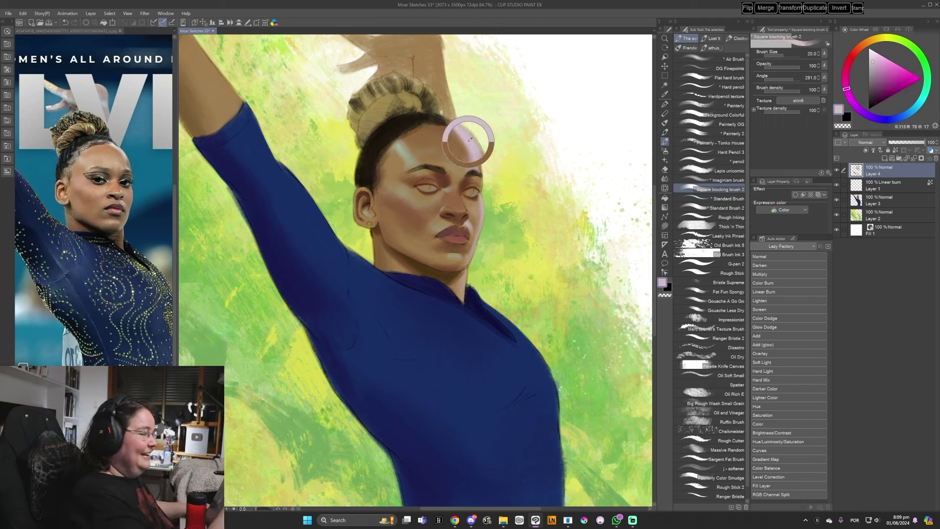
key("r")
left_click_drag(547, 271, 545, 294)
key("b")
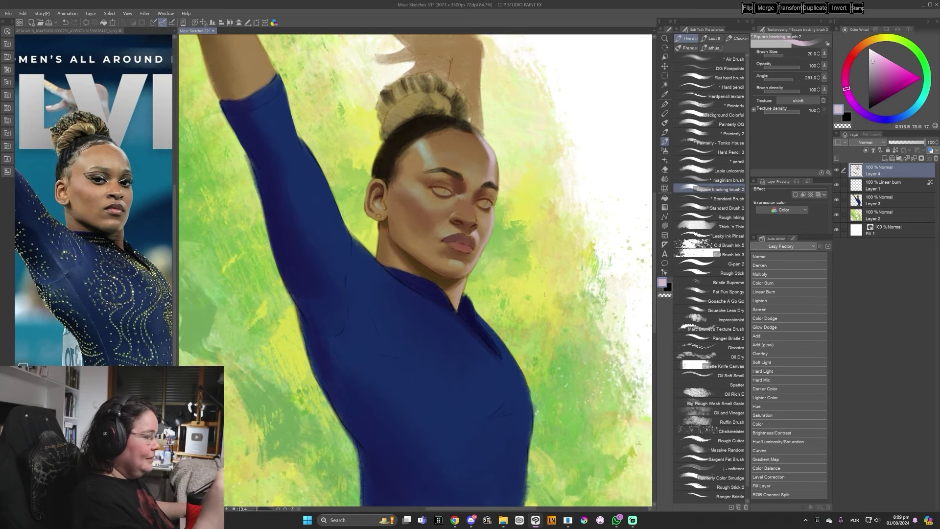
left_click(479, 235, "alt")
left_click(478, 248, "alt")
left_click(478, 251, "alt")
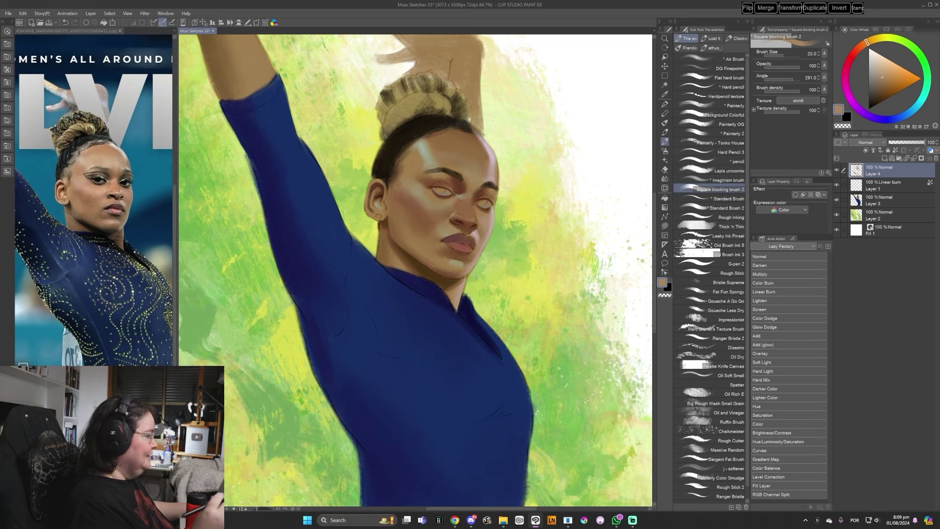
key("minus")
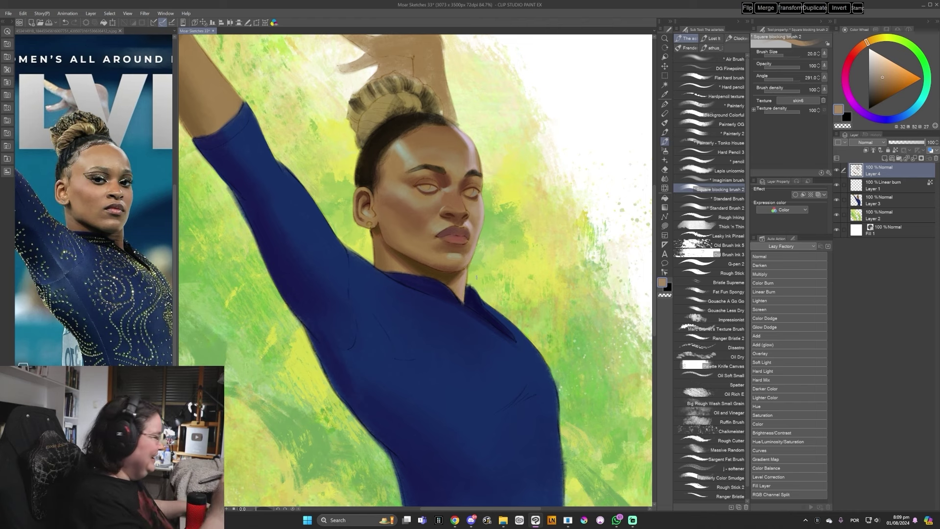
Shade the near eye's lid and socket under the brow at brush size 20 with sampled reddish browns.
left_click(438, 184, "alt")
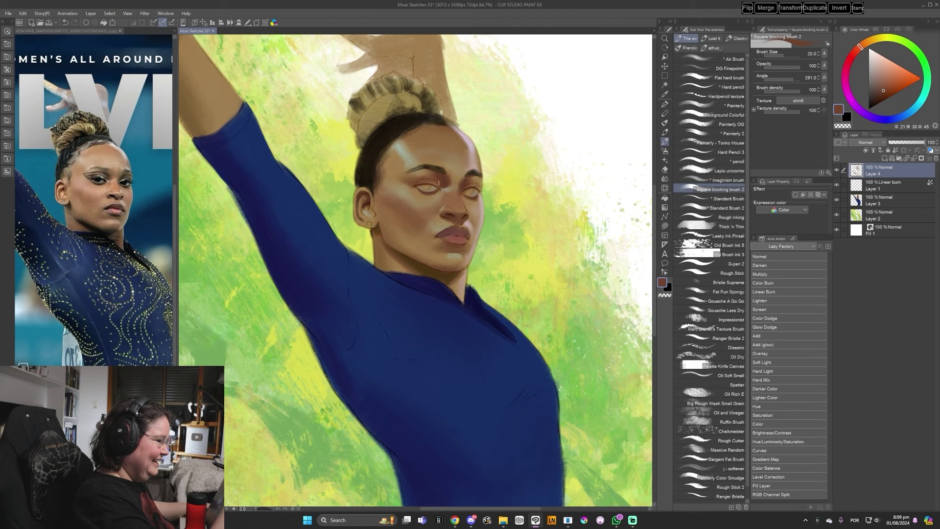
left_click(424, 175, "alt")
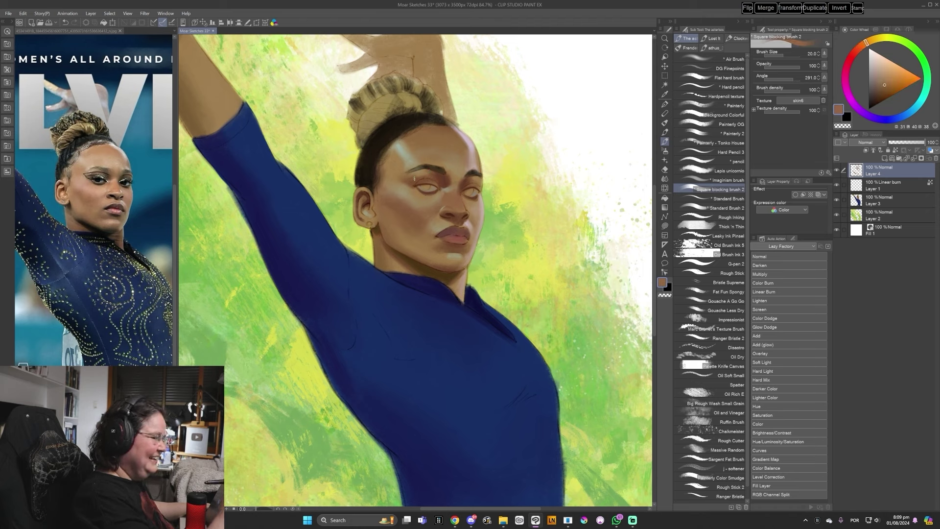
left_click(416, 175, "alt")
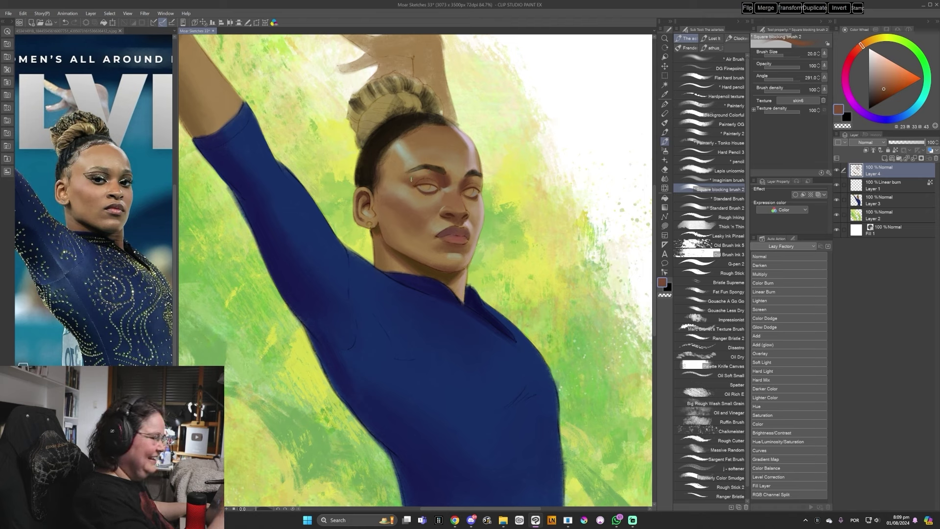
left_click(434, 176, "alt")
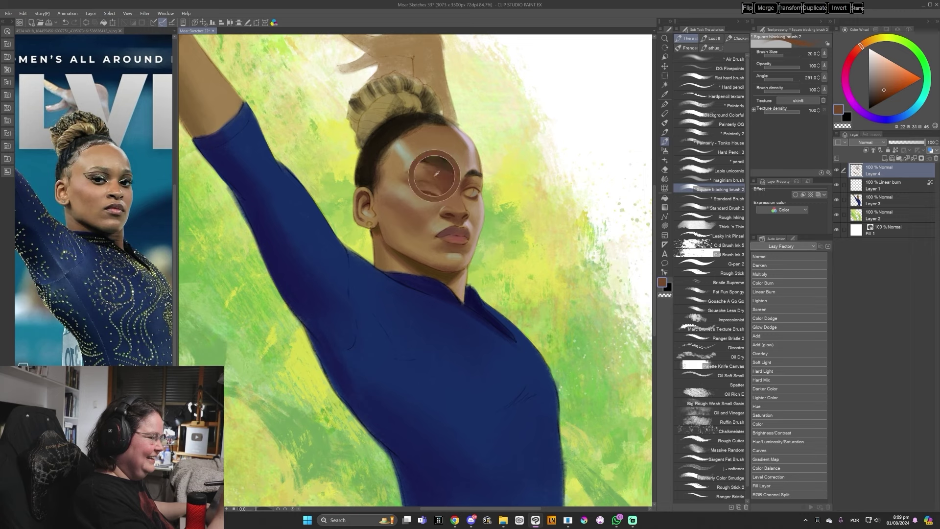
Paint over the earring and shade the ear at brush size 25 with sampled skin tones and reddish browns.
left_click_drag(455, 205, 451, 200)
key("bracketright")
left_click(366, 216, "alt")
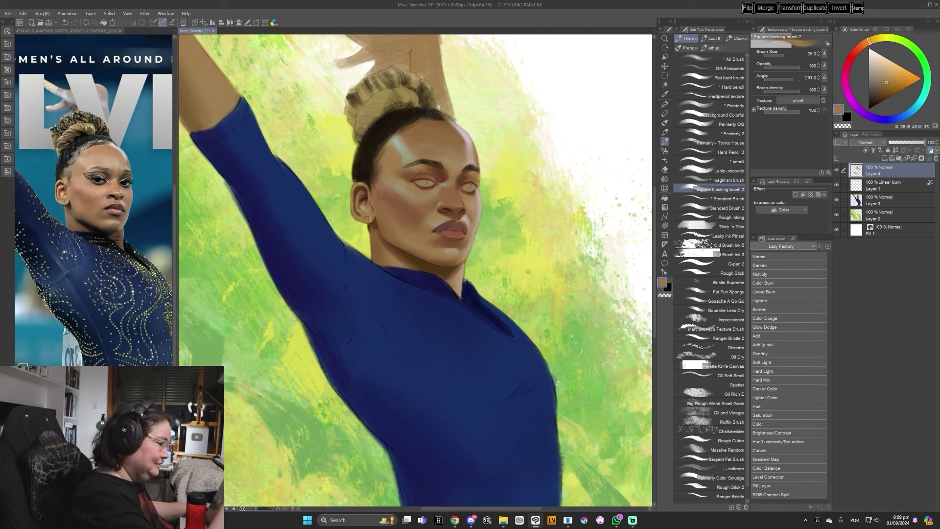
left_click(433, 168, "alt")
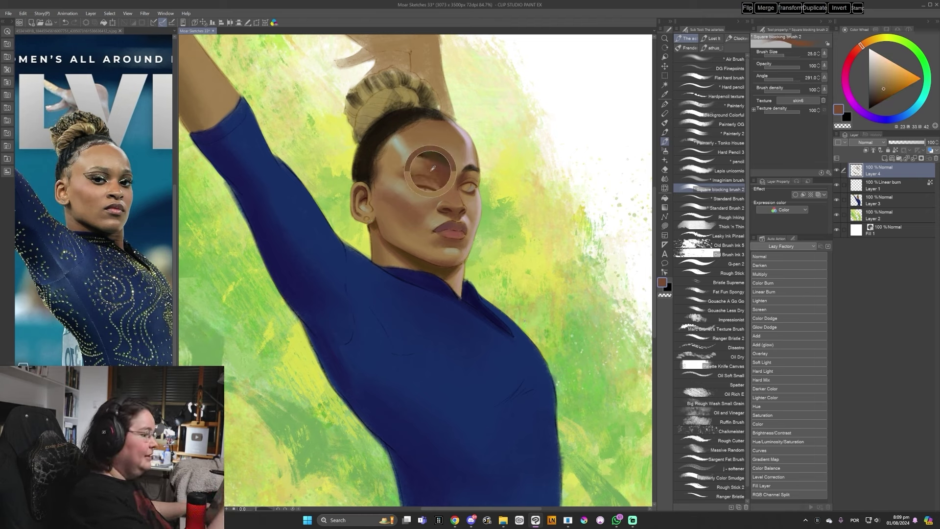
left_click(367, 208, "alt")
left_click_drag(363, 192, 366, 202)
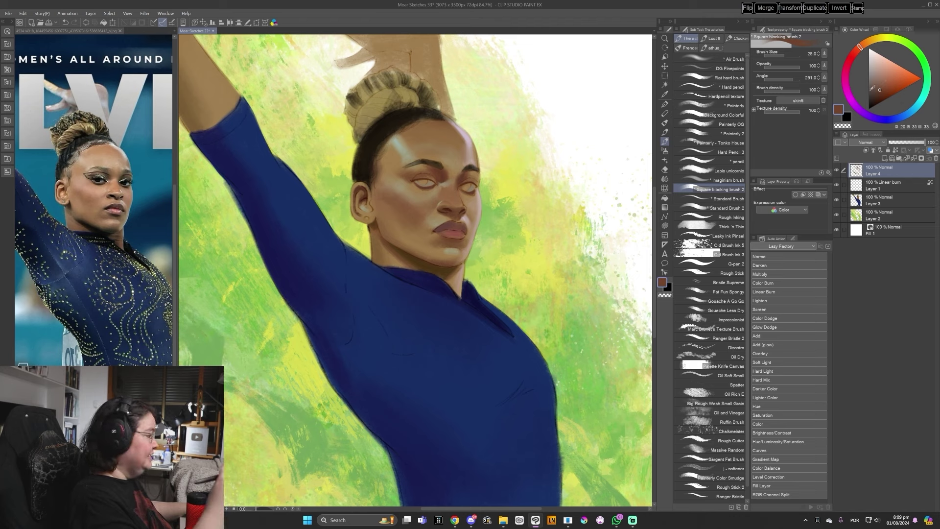
Deepen the ear's inner shadow at brush size 20 with sampled ear tones and a darker brown shifted toward red.
key("bracketleft")
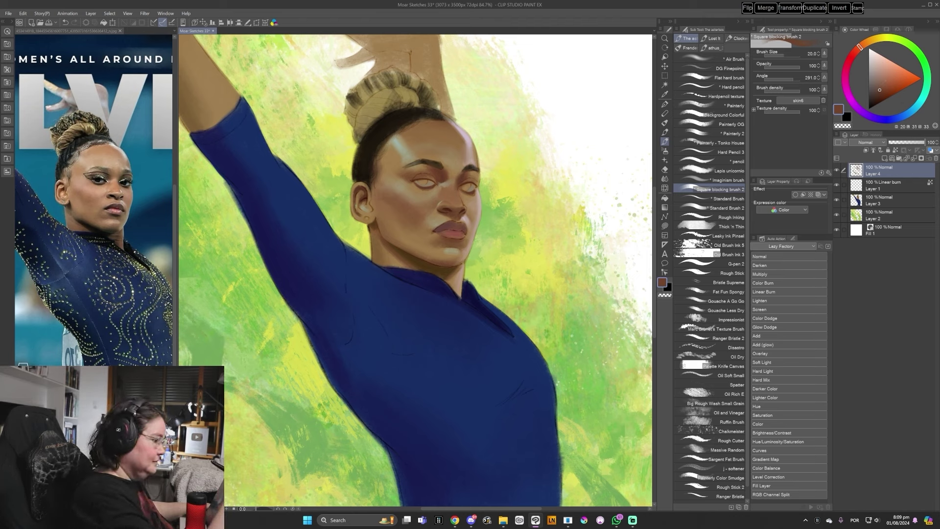
left_click(360, 207, "alt")
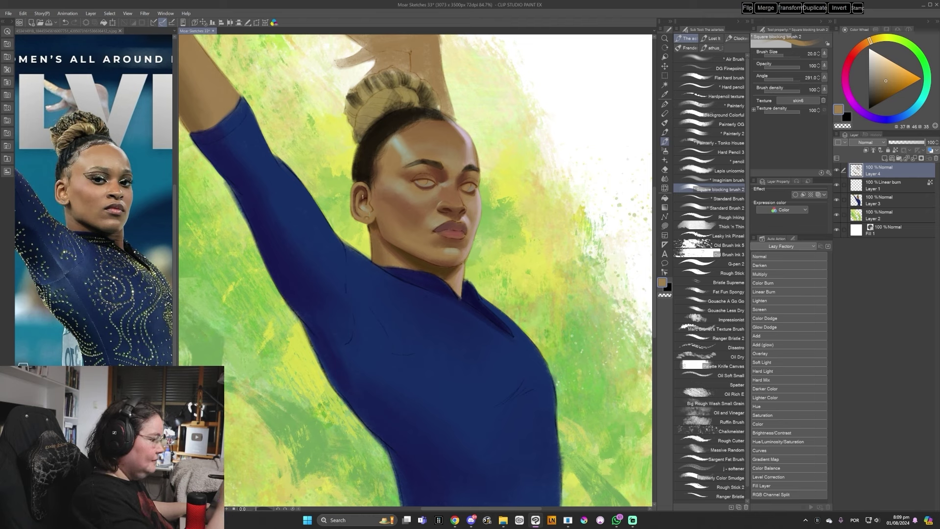
left_click(362, 199, "alt")
left_click(883, 94)
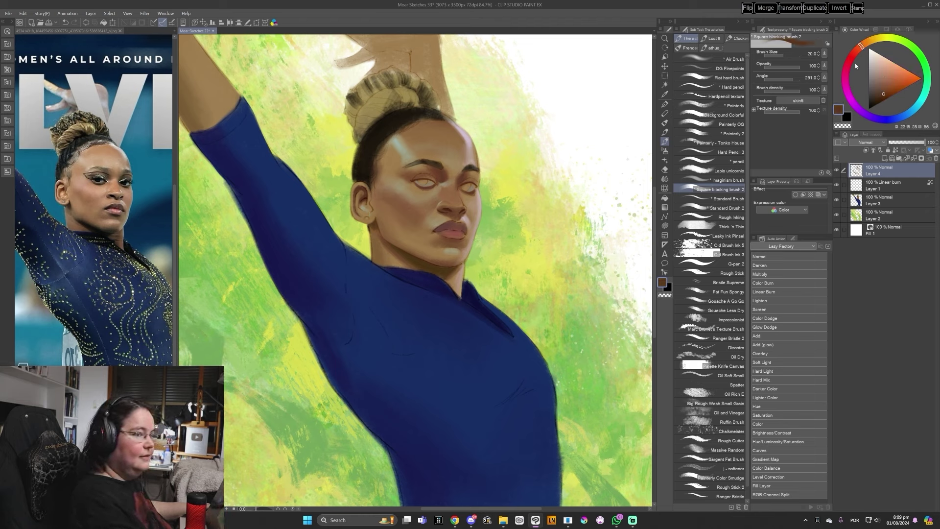
left_click_drag(857, 50, 848, 53)
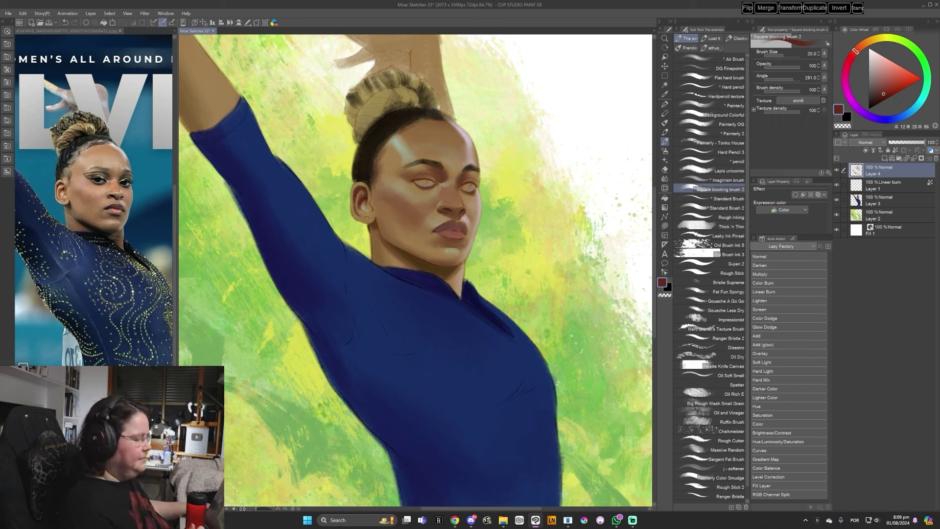
Shade the near cheek in front of the ear at brush size 20 with browns sampled from it.
key("r")
left_click_drag(363, 240, 379, 222)
left_click(421, 200, "alt")
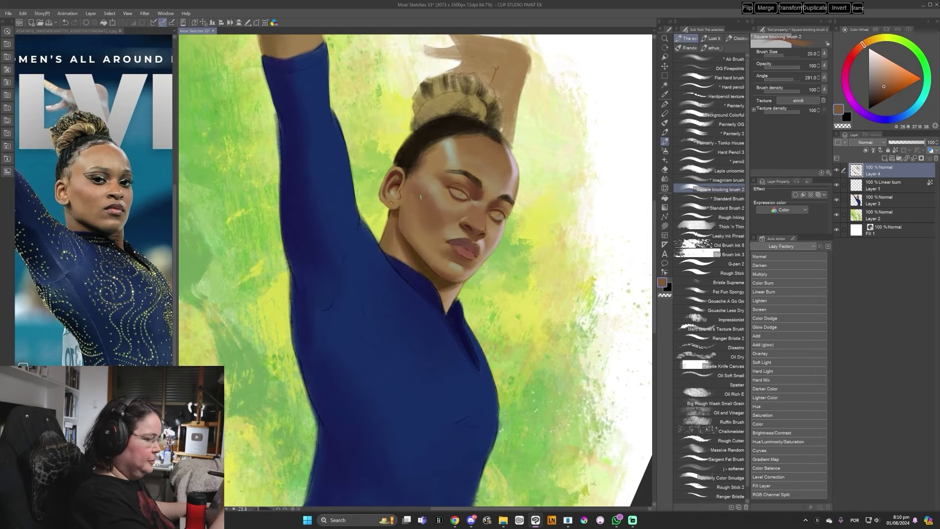
left_click(423, 210, "alt")
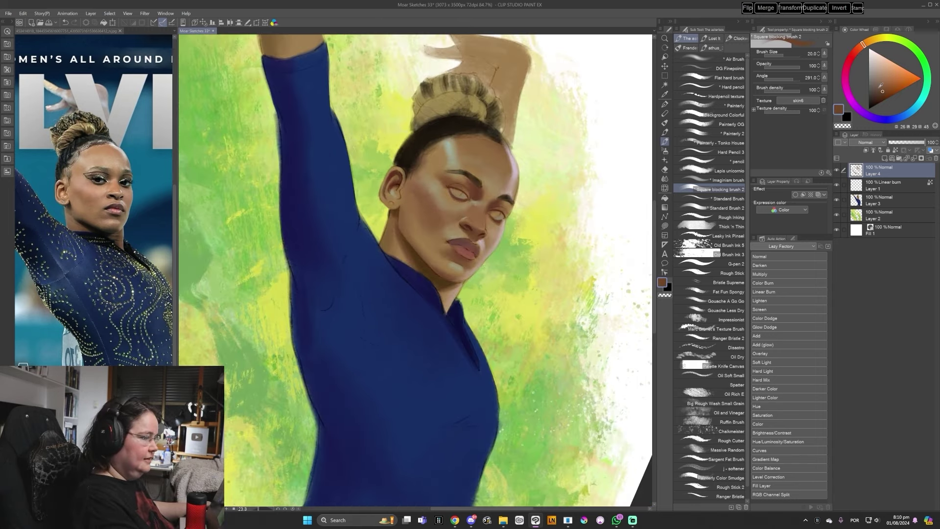
left_click(426, 199, "alt")
Blend the near cheekbone and the hollow below it with broader strokes up to brush size 40, using sampled cheek browns.
key("bracketright")
left_click(425, 198, "alt")
left_click(425, 208, "alt")
key("bracketright")
key("bracketright")
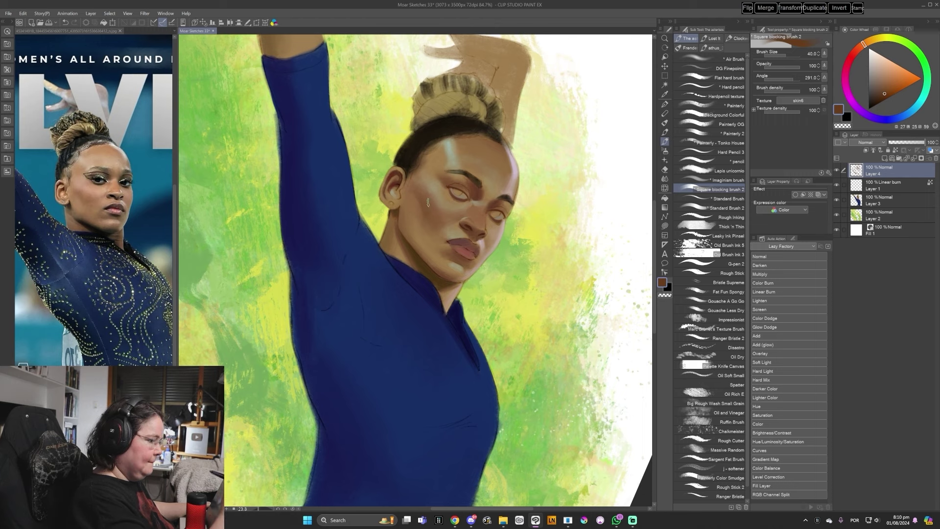
left_click(431, 212, "alt")
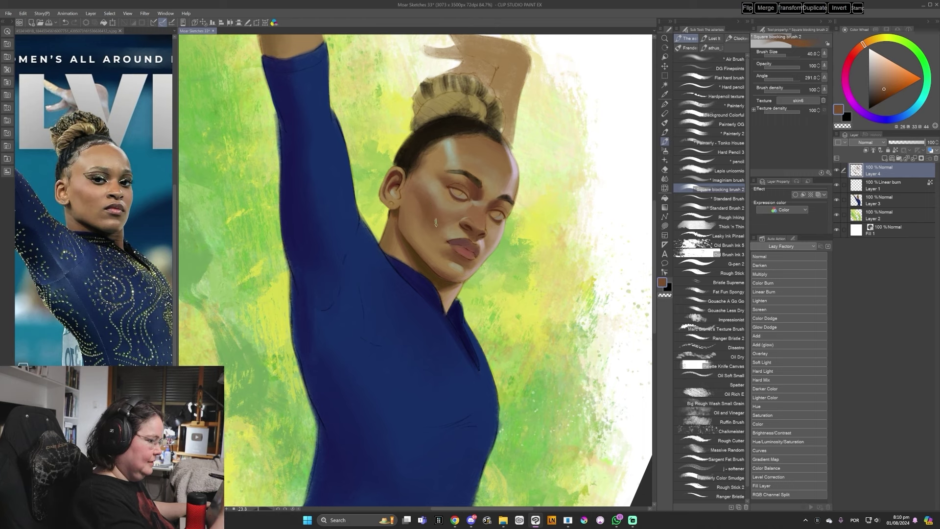
Blend the near cheek and the lower cheek toward the jaw at brush size 40 with browns sampled from them.
key("ctrl+at")
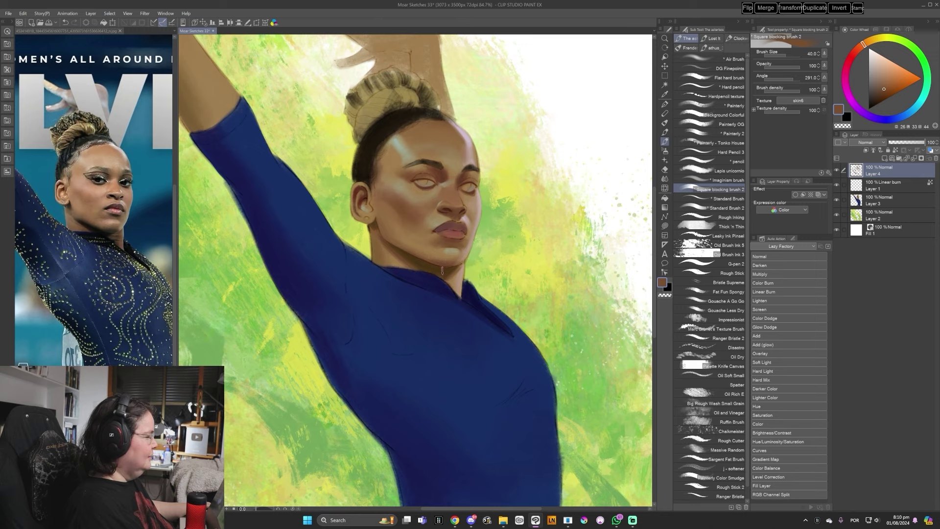
left_click(410, 237, "alt")
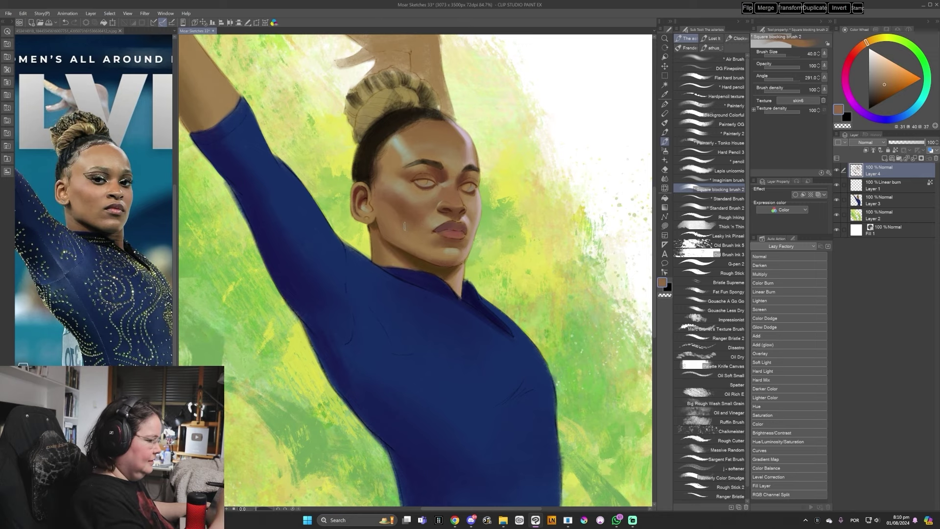
left_click_drag(426, 257, 433, 235)
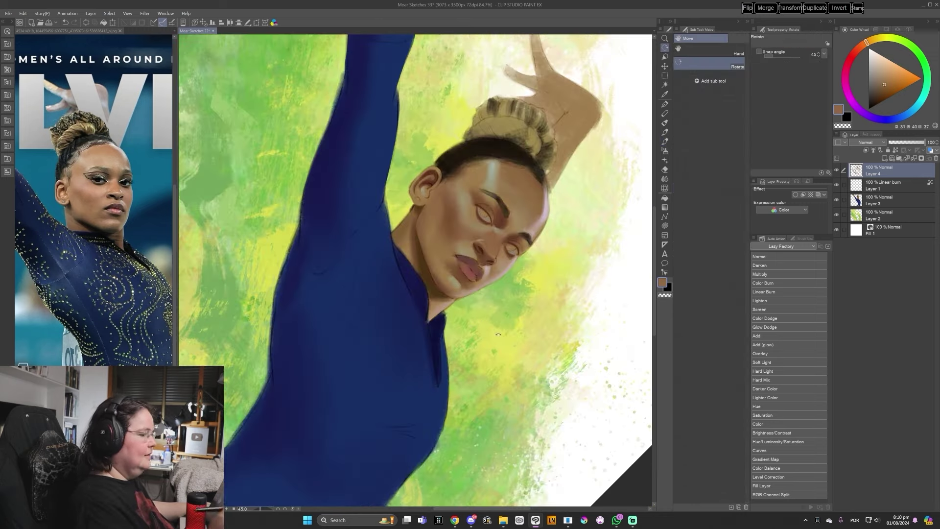
left_click(430, 238, "alt")
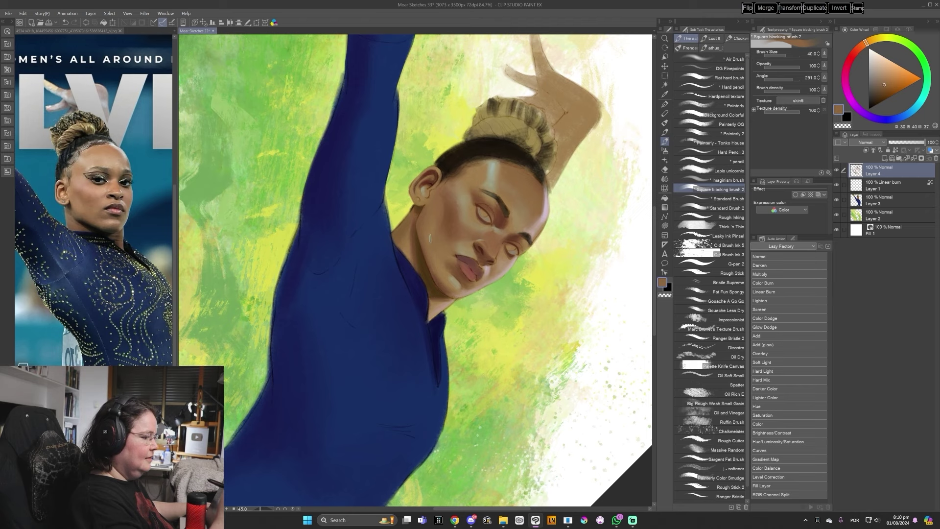
left_click(431, 265, "alt")
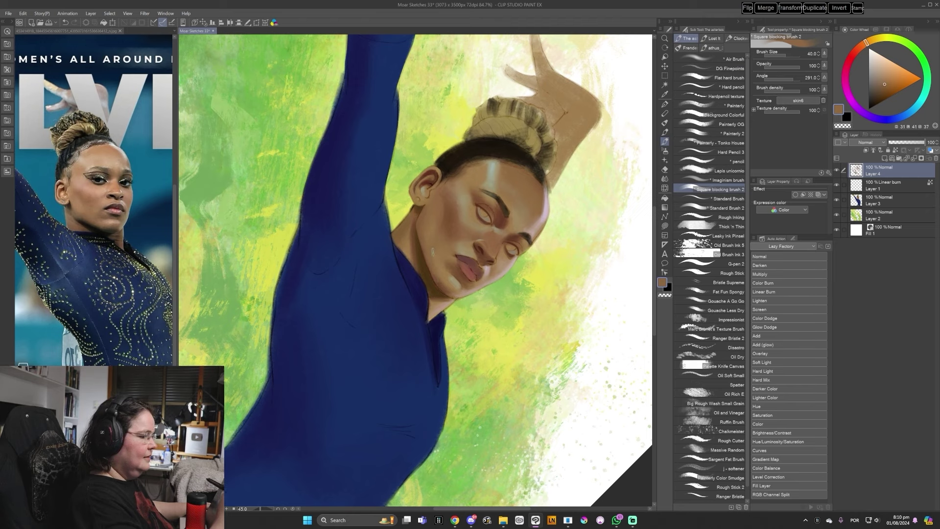
left_click(438, 266, "alt")
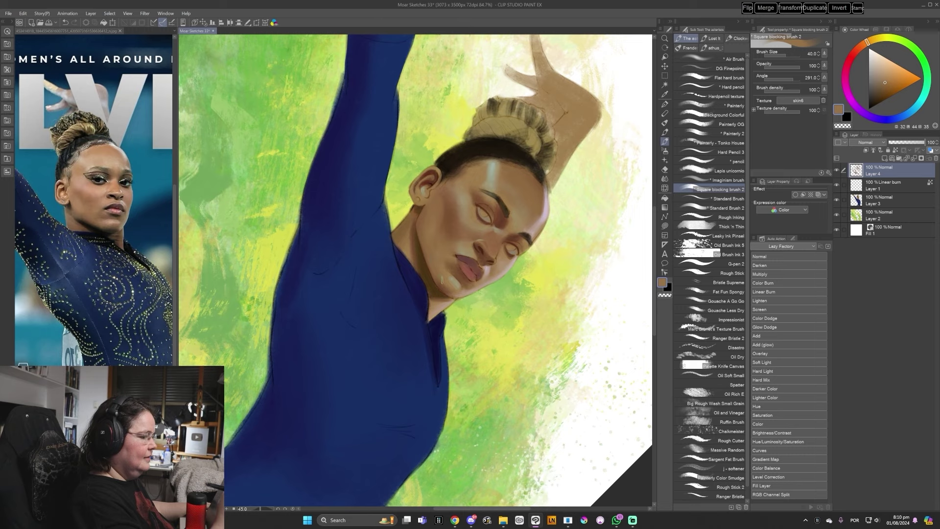
key("minus")
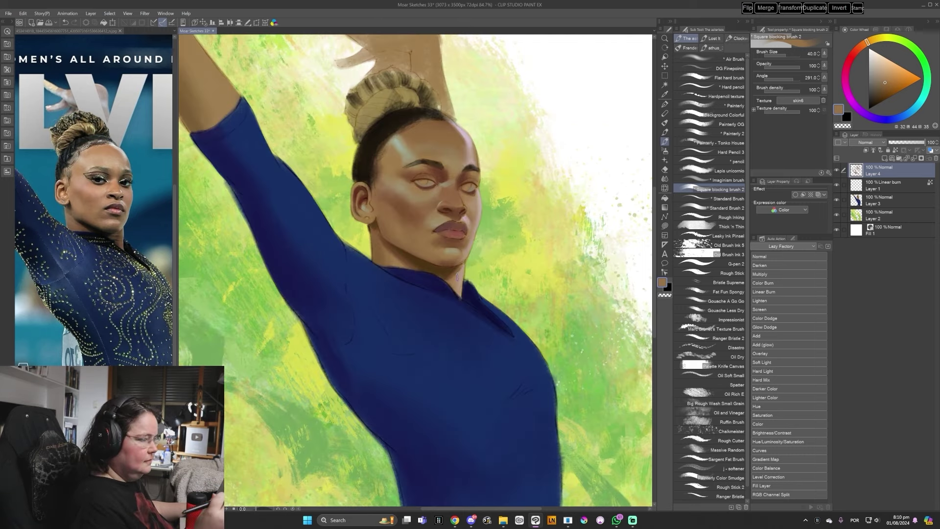
Refine the highlight along the far side of the forehead and brow with sampled pale pink and tan skin tones.
left_click(466, 142, "alt")
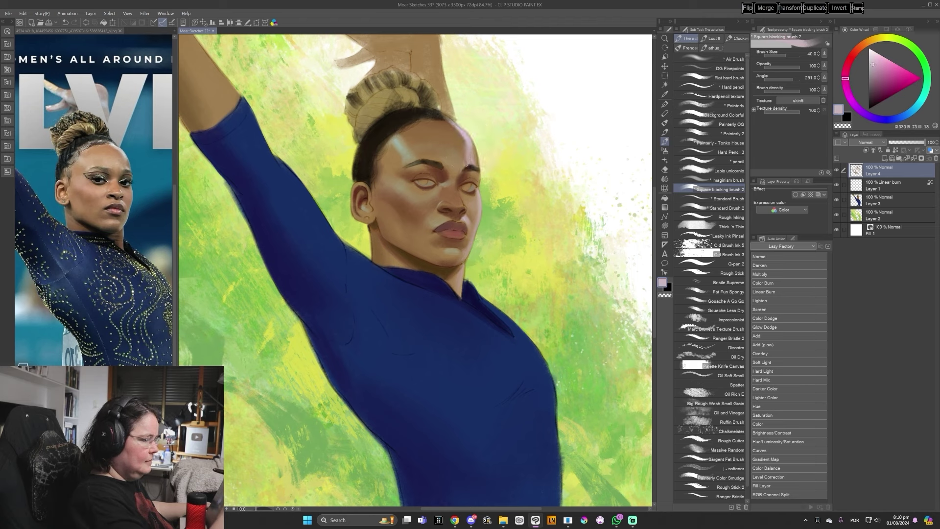
left_click(465, 147, "alt")
left_click(472, 148, "alt")
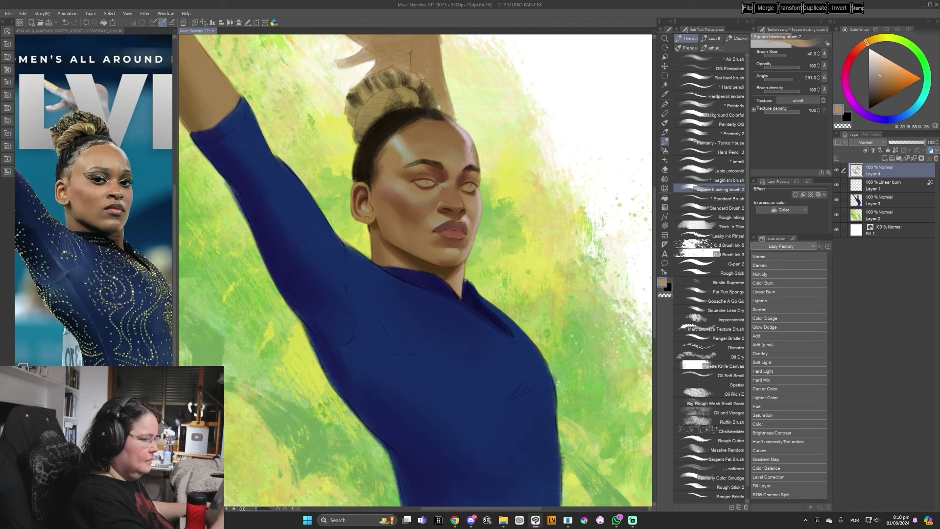
left_click(472, 167, "alt")
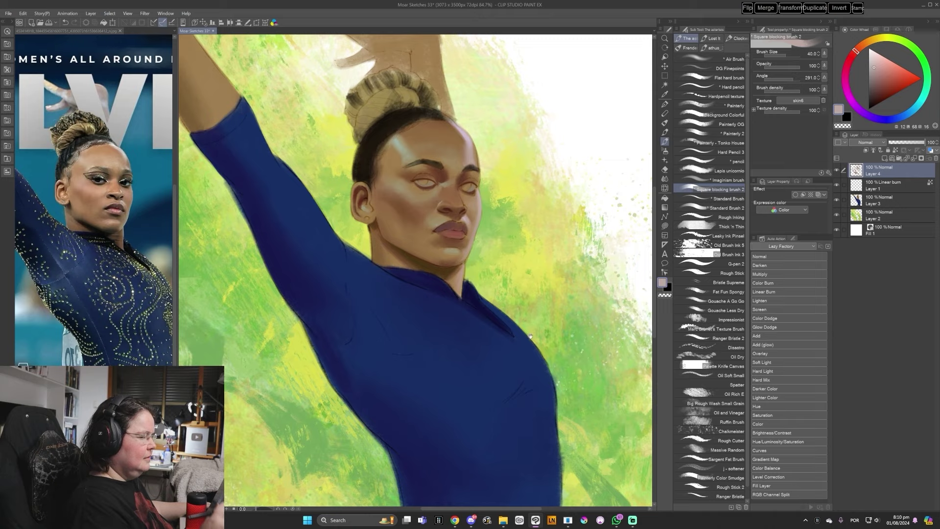
left_click_drag(470, 193, 467, 197)
Smooth the near cheek beside the mouth at brush size 40 with sampled mid-browns.
key("r")
left_click_drag(552, 323, 499, 391)
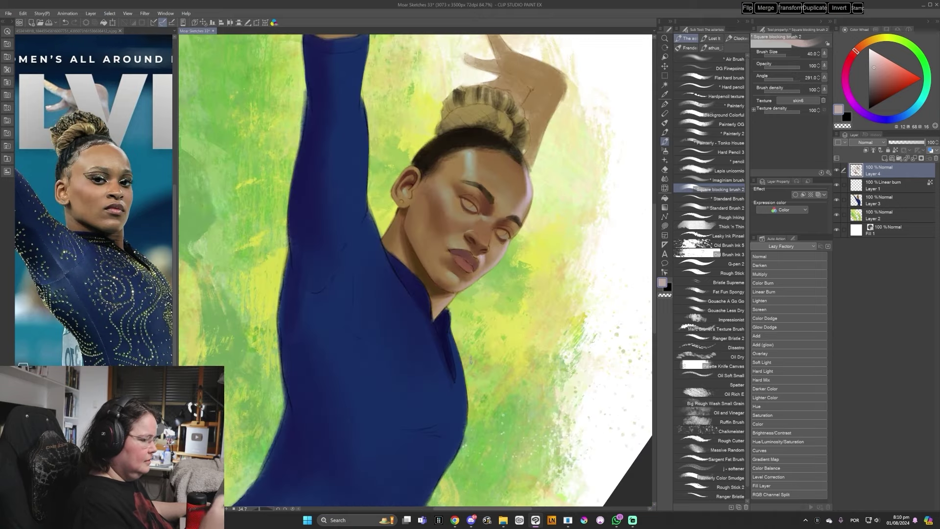
left_click(440, 264, "alt")
left_click(438, 250, "alt")
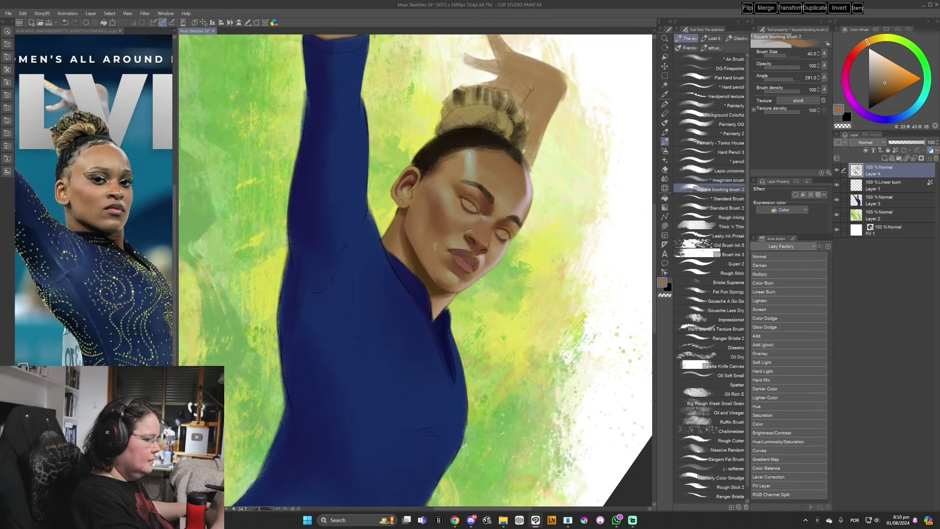
key("ctrl+at")
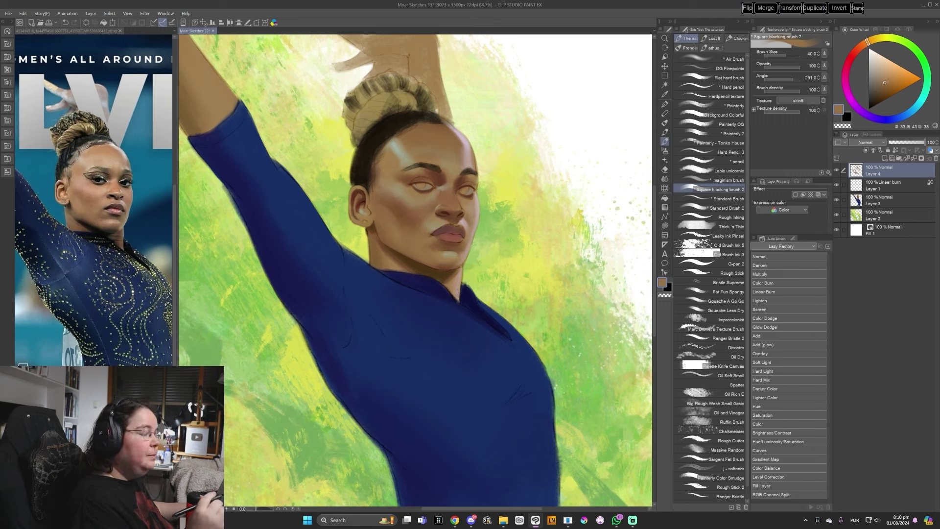
Darken and define the eyebrows at brush size 15 with sampled brow browns and a near-black brown.
left_click(464, 145, "alt")
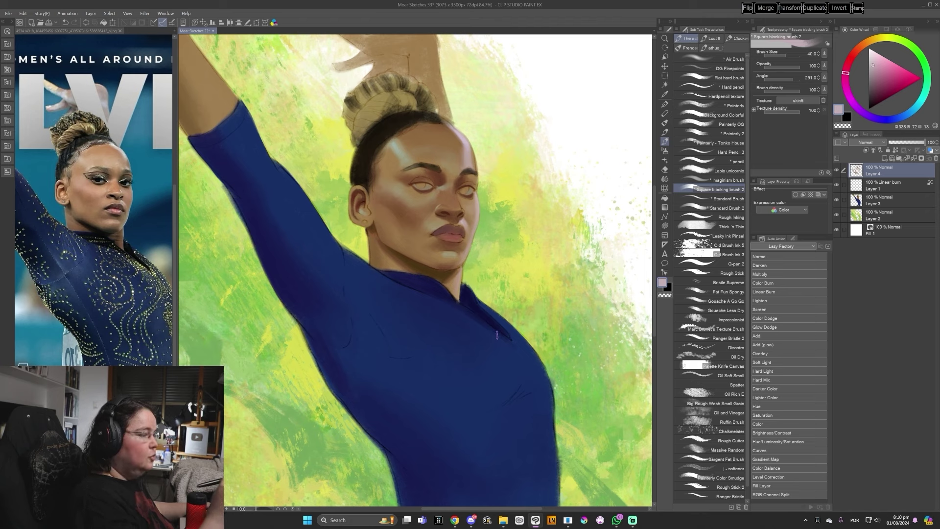
left_click(466, 169, "alt")
key("bracketleft")
key("bracketleft")
key("bracketleft")
key("bracketleft")
key("bracketleft")
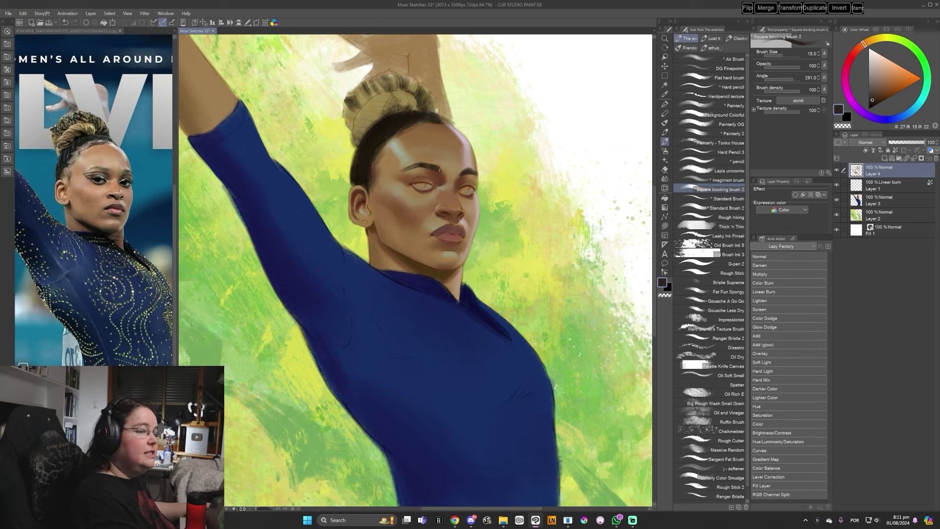
left_click(870, 103)
key("r")
left_click_drag(548, 255, 531, 334)
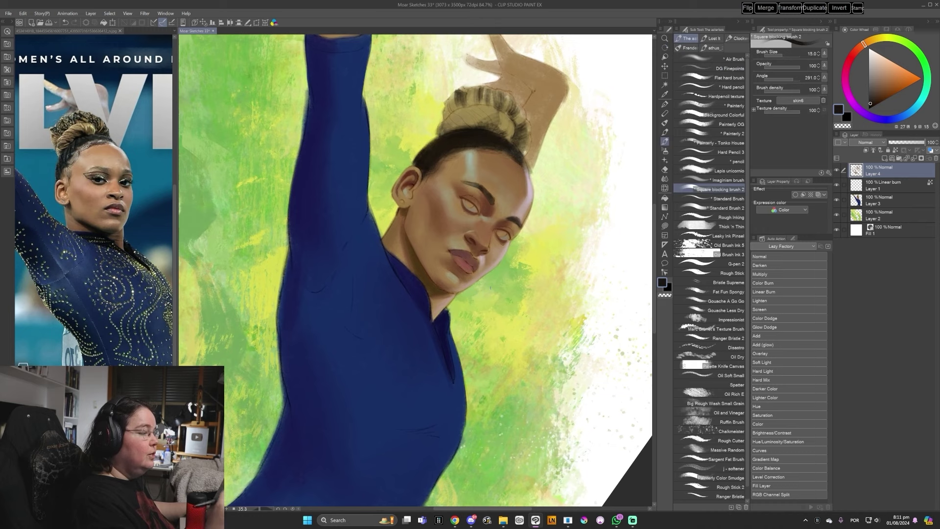
left_click(484, 190, "alt")
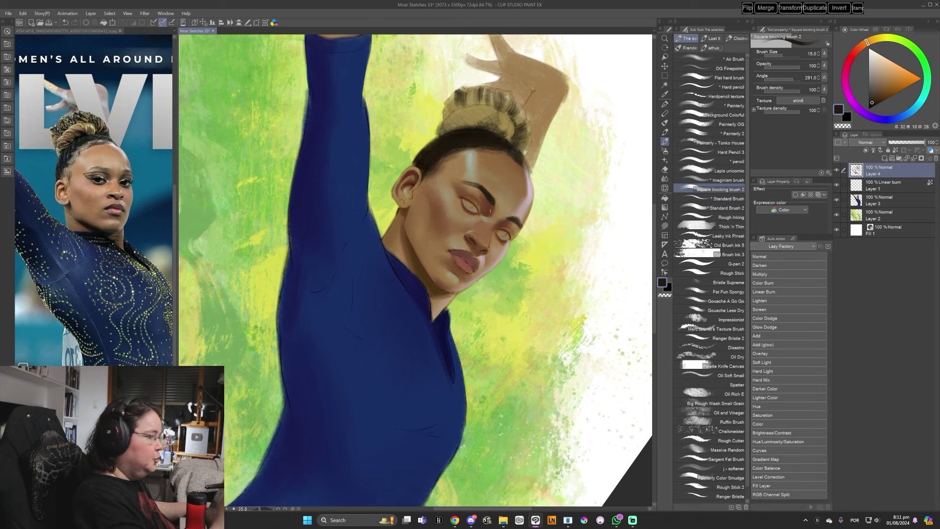
key("ctrl+@")
Refine the inner end of the near eyebrow at brush size 17 with sampled reddish browns and dark brow tones.
left_click(440, 174, "alt")
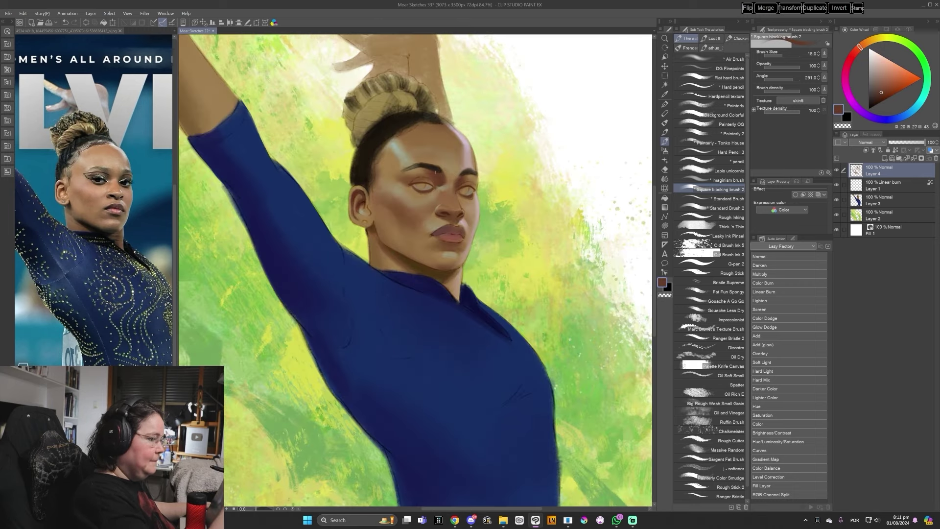
mouse_move(441, 172)
left_mouse_down()
mouse_move(467, 184)
mouse_move(516, 263)
left_mouse_up()
key("]")
left_click(515, 253, "alt")
left_click(518, 245, "alt")
left_click(515, 265, "alt")
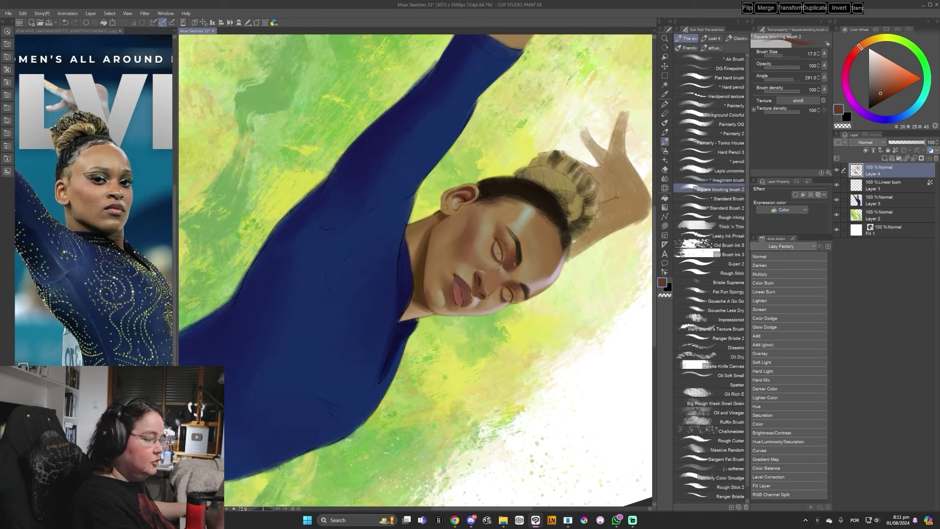
left_click(519, 253, "alt")
key("ctrl+@")
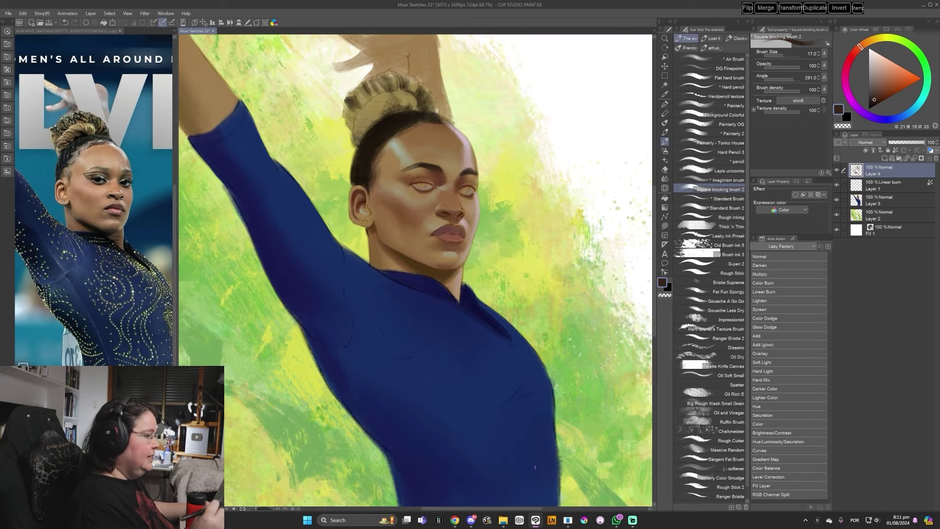
Blend the hairline from the sideburn up the near temple at brush size 17 with sampled hair and skin browns.
left_click(368, 182, "alt")
left_click(363, 182, "alt")
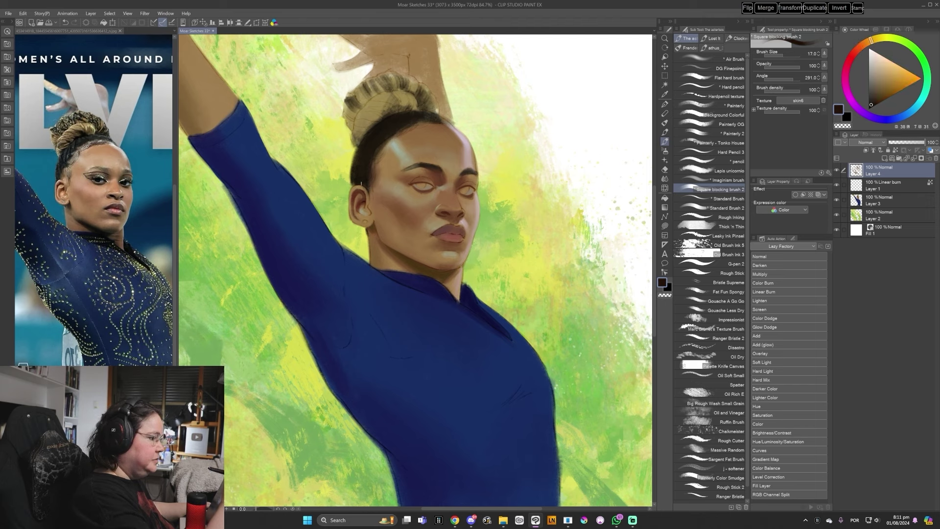
left_click(370, 189, "alt")
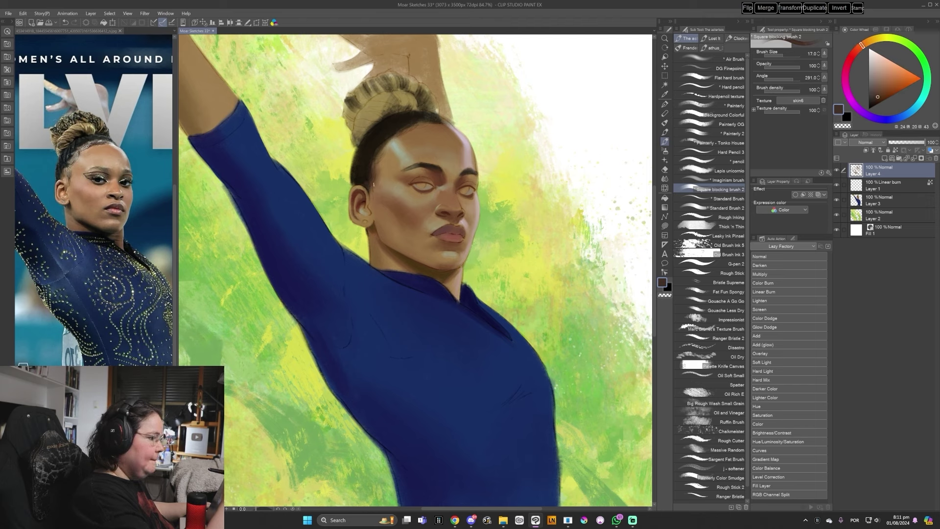
left_click(385, 179, "alt")
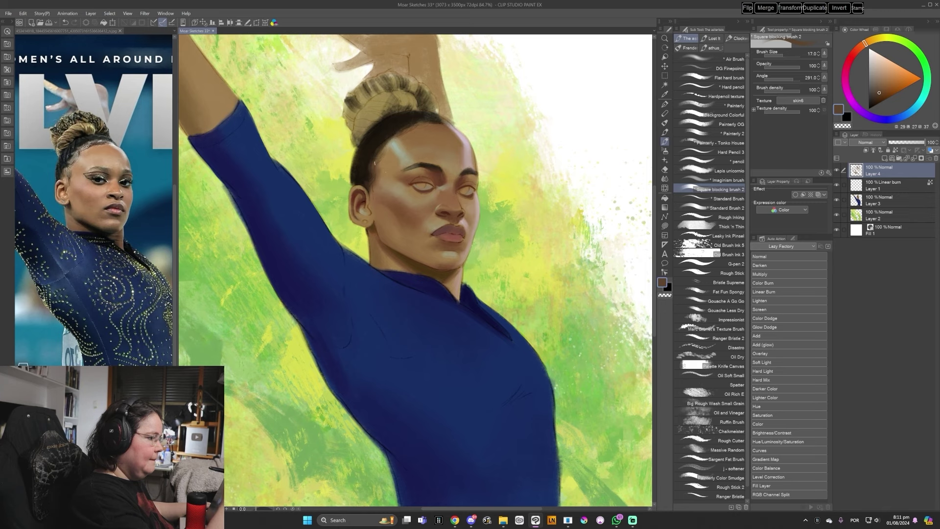
left_click_drag(385, 179, 386, 191)
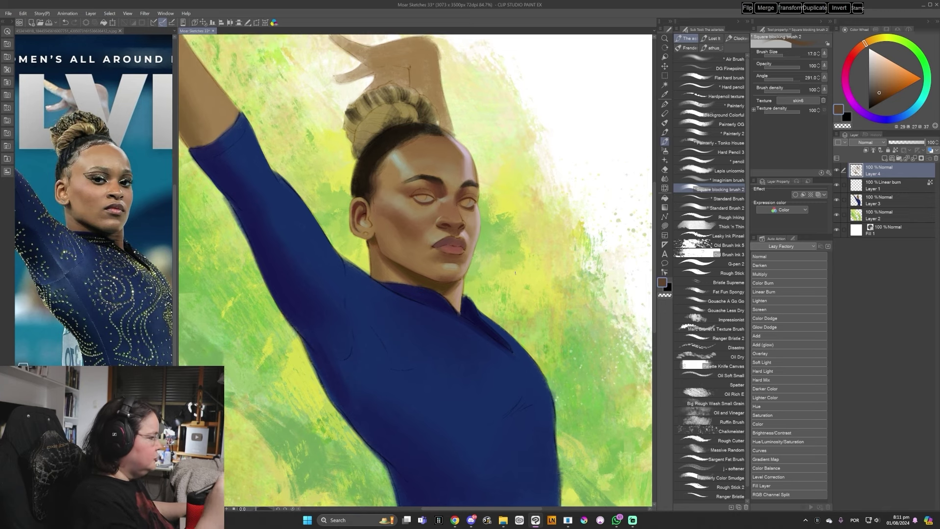
left_click(374, 162, "alt")
left_click(376, 162, "alt")
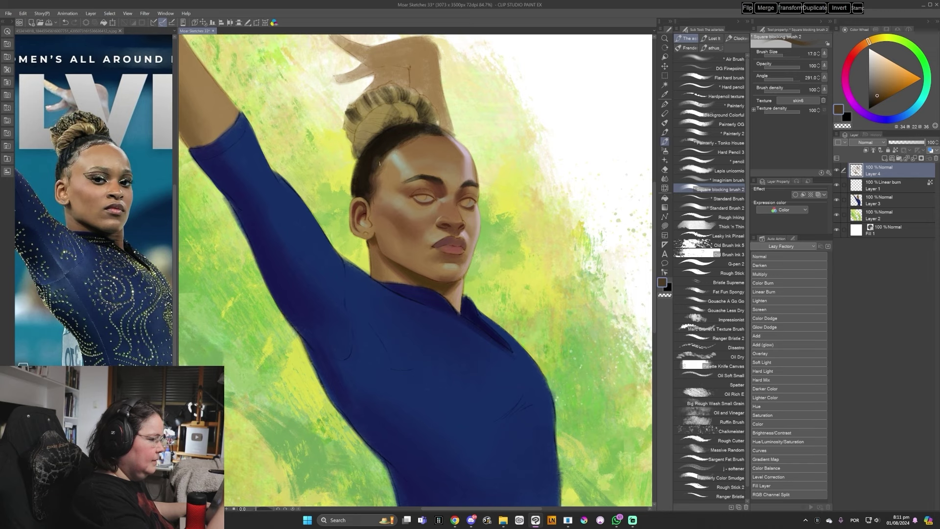
scroll(389, 162, "up", 1)
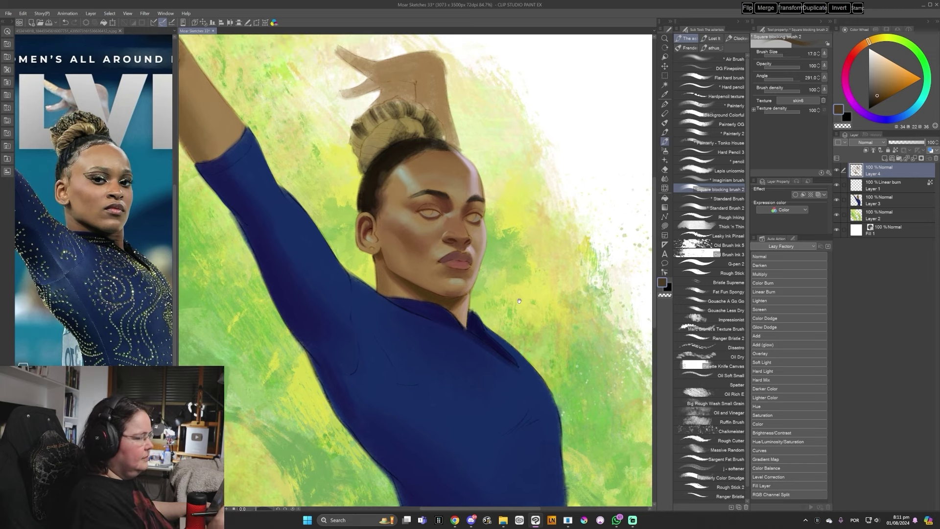
Soften the hairline across the top of the forehead with sampled skin browns and near-black hair tones.
left_click(398, 166, "alt")
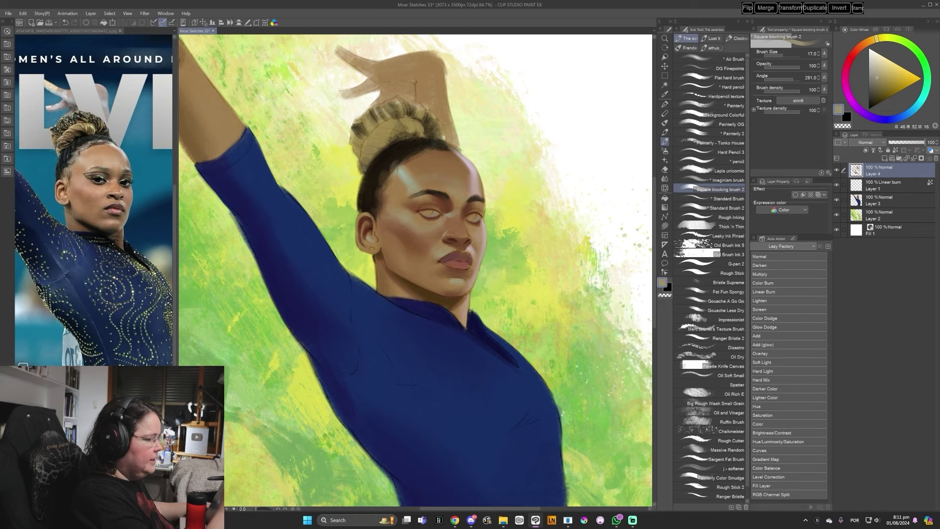
key("r")
mouse_move(463, 188)
left_mouse_down()
mouse_move(499, 283)
mouse_move(496, 323)
left_mouse_up()
key("b")
left_click(532, 277, "alt")
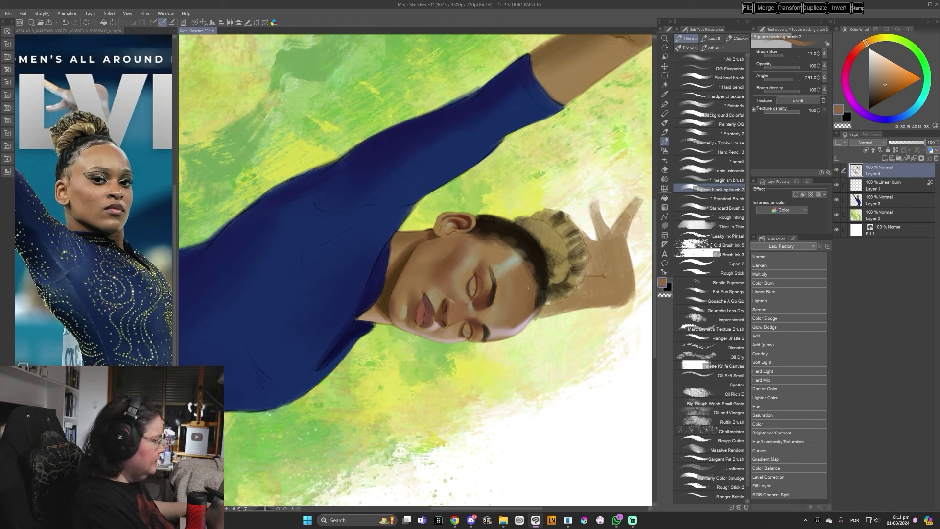
left_click(531, 265, "alt")
left_click(535, 283, "alt")
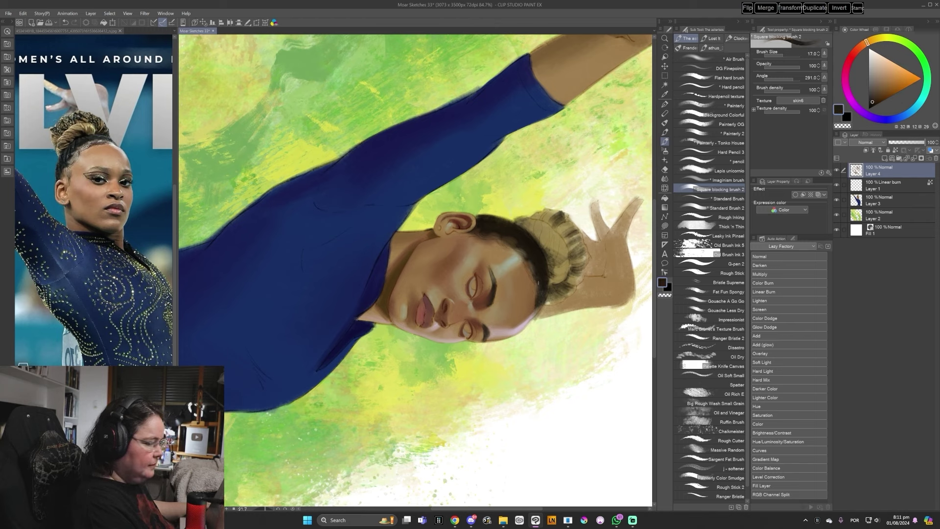
left_click(547, 284, "alt")
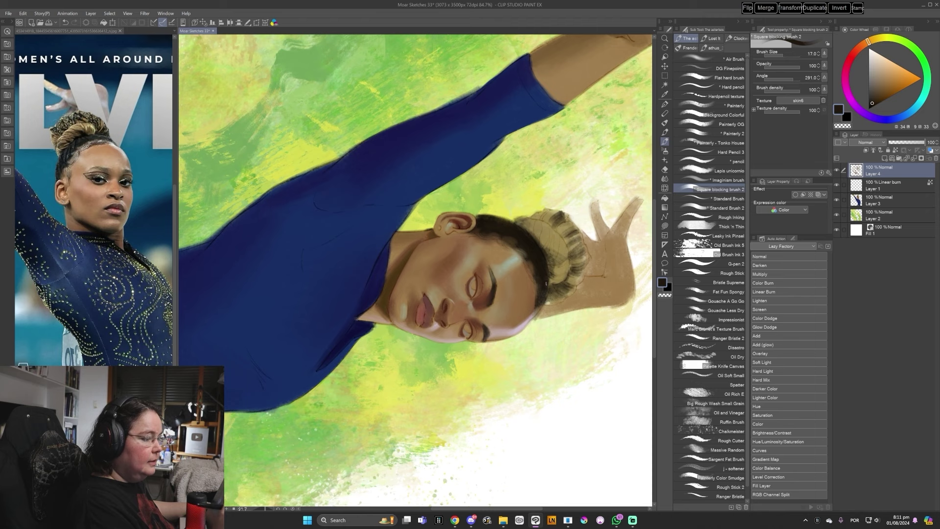
Clean up the head's far edge beside the raised arm with sampled arm tan and background green, and select Standard Brush 2.
left_click(536, 318, "alt")
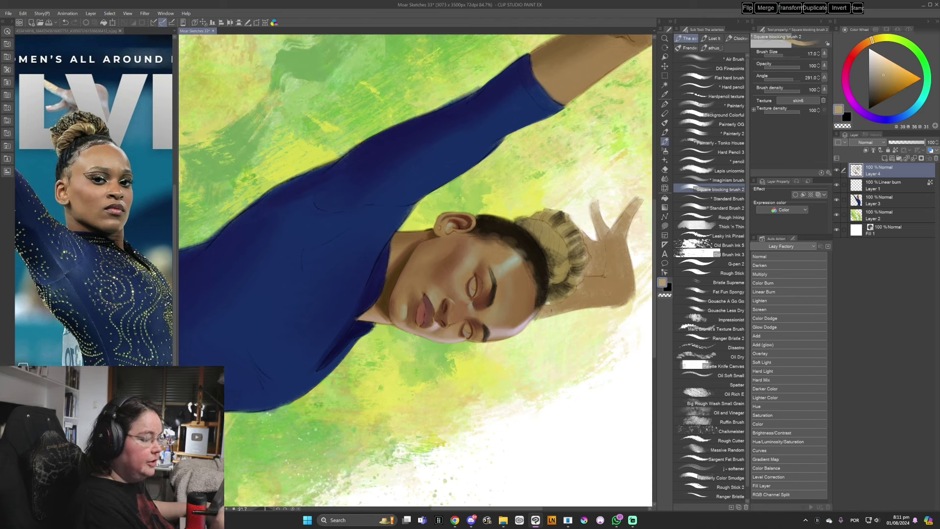
left_click(536, 319, "alt")
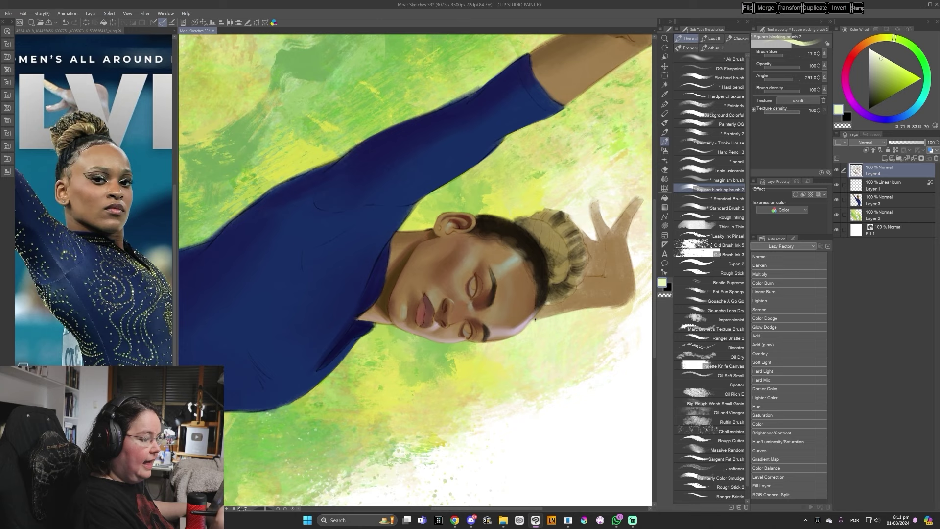
key("ctrl+at")
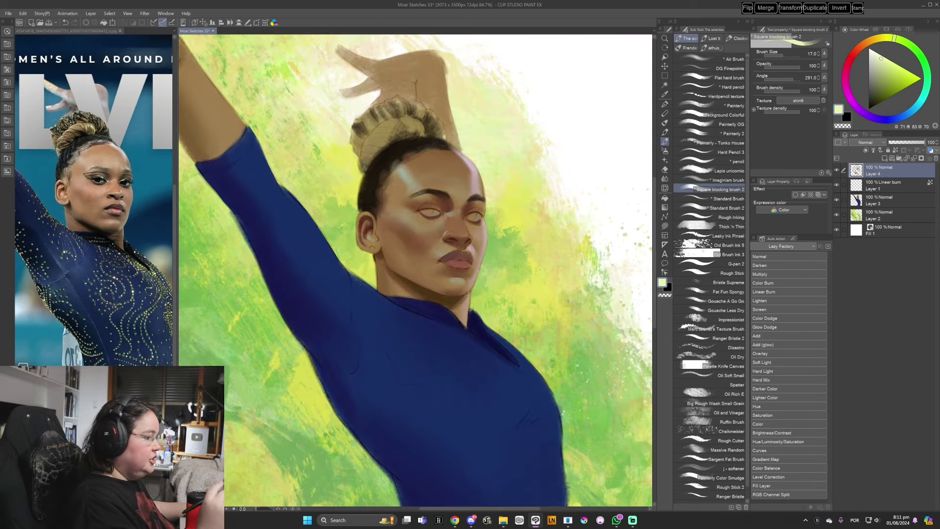
left_click(699, 208)
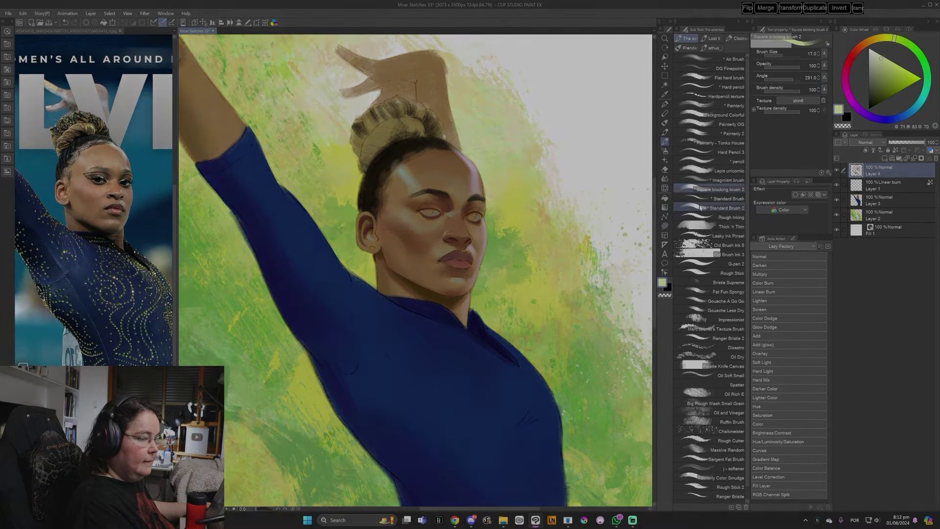